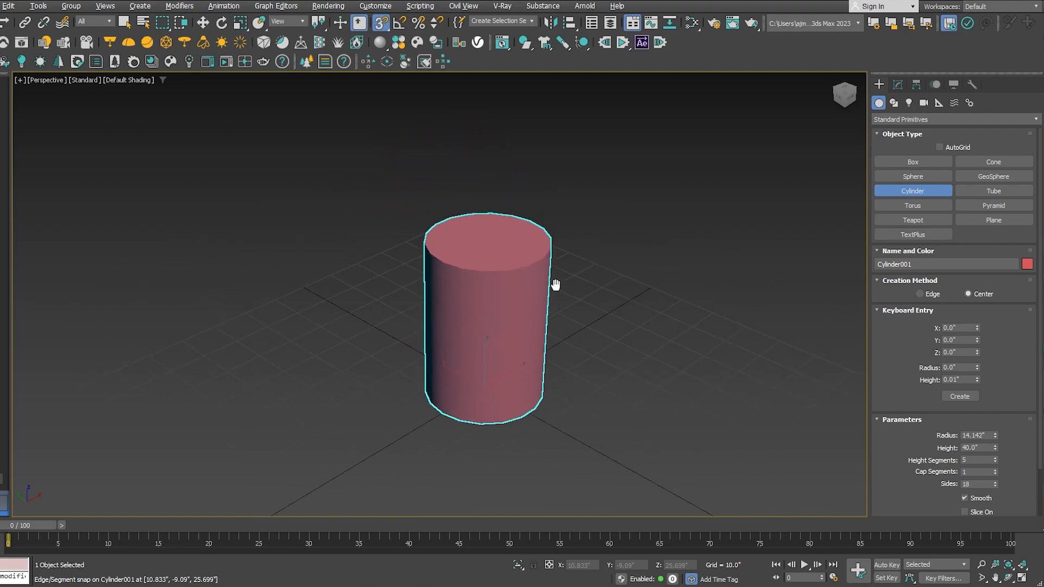
- Set the cylinder's radius to 15", its height segments to 10 and its sides to 20
left_click(897, 84)
left_click(985, 248)
type("15")
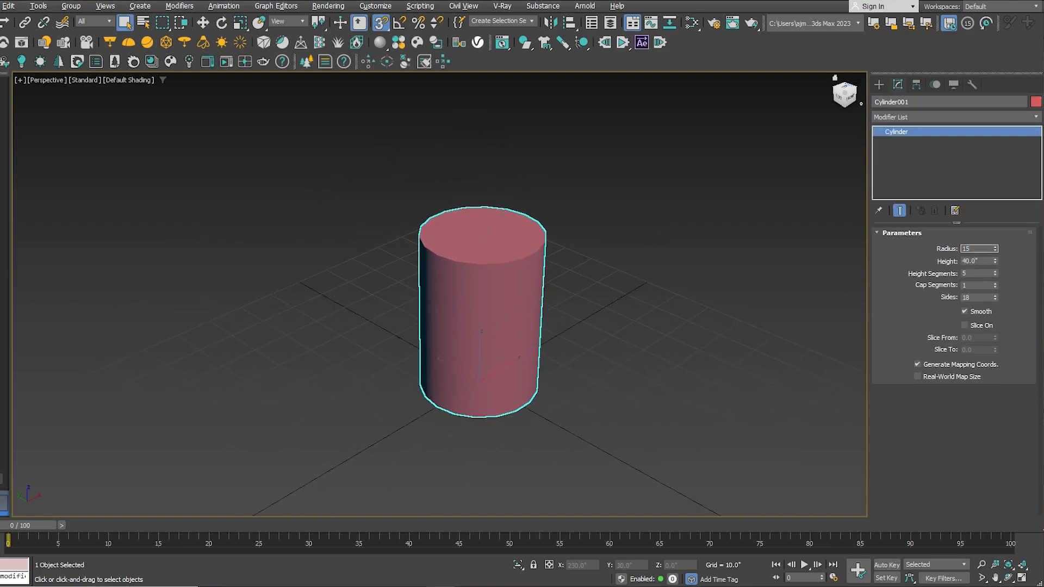
key("Tab")
key("Tab")
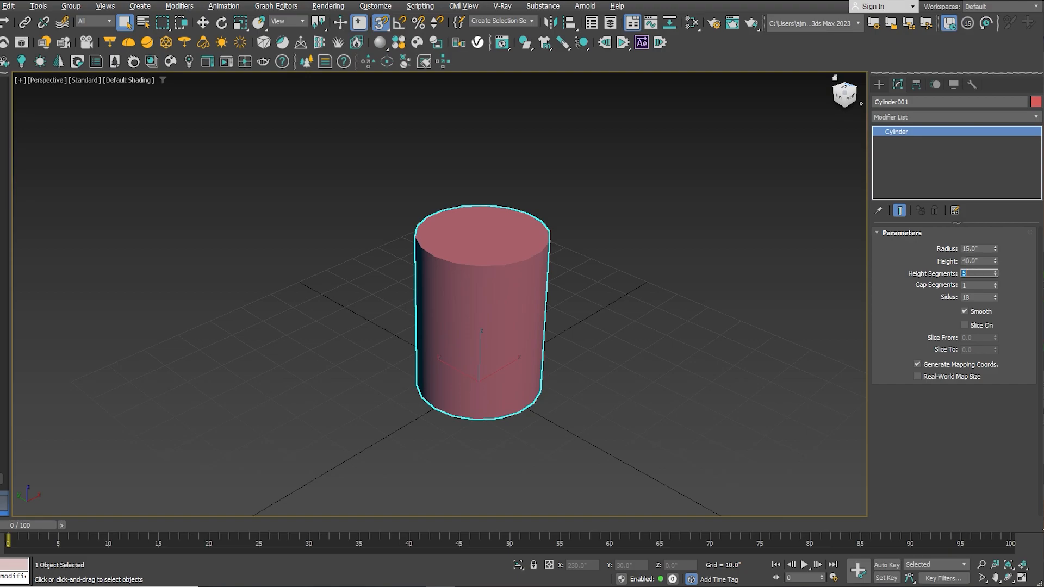
key("Tab")
key("Tab")
type("32")
key("Return")
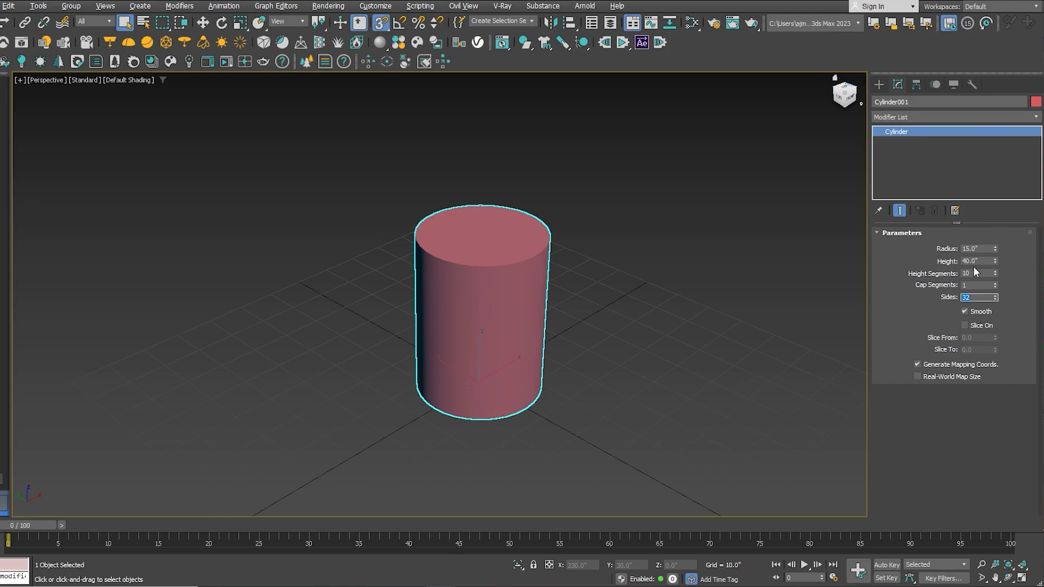
type("20")
key("Return")
left_click(931, 315)
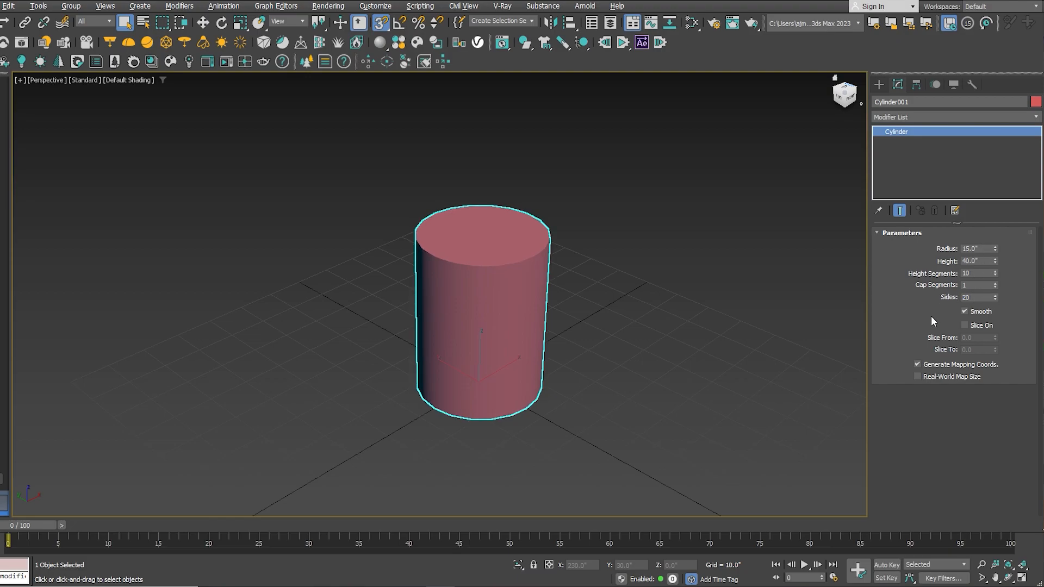
- Show edged faces in the viewport and scale the cylinder to about 46% along Y for an oval cross-section
key("F4")
left_click(934, 116)
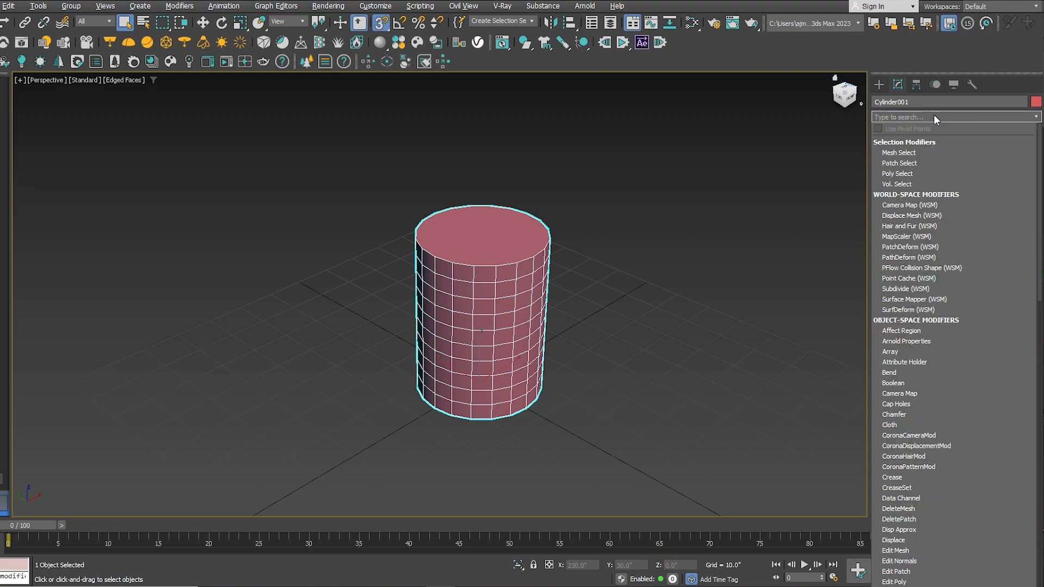
left_click(934, 116)
right_click(492, 363)
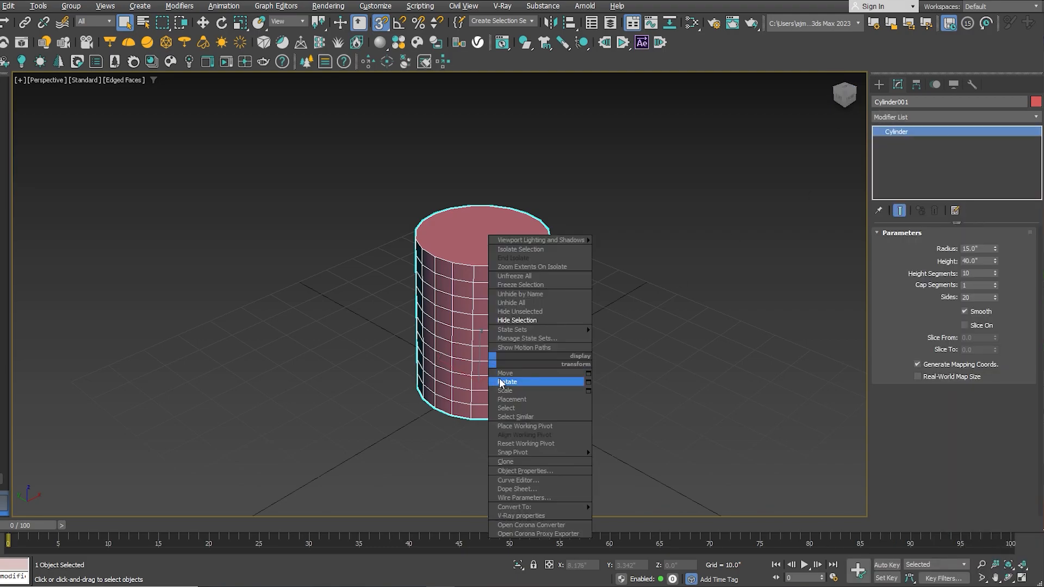
left_click(505, 390)
left_click_drag(511, 404, 479, 386)
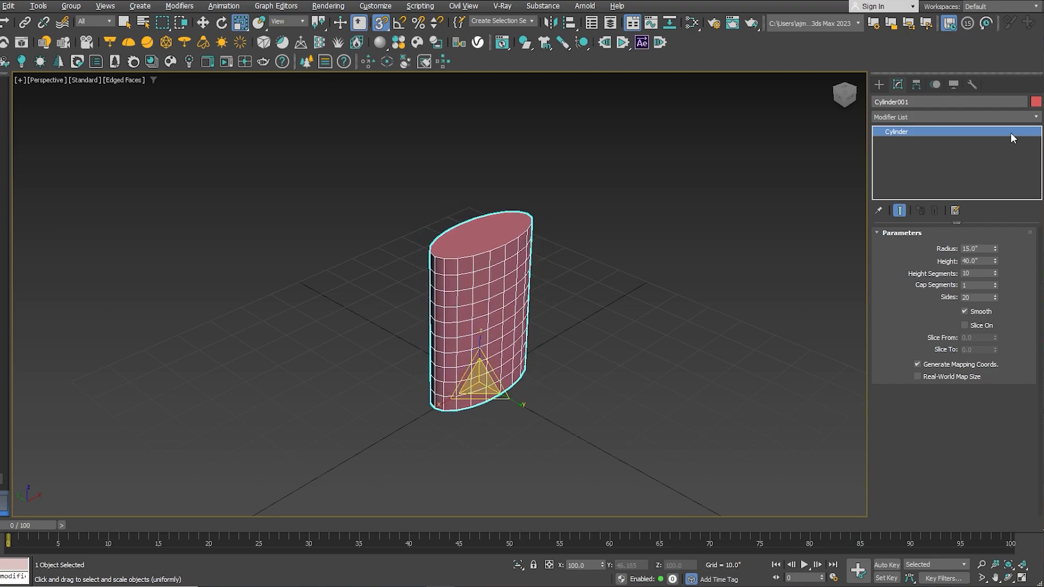
- Add a Taper modifier to the cylinder with amount -0.99, curve 1 and its effect limited to the Y axis
left_click(983, 117)
type("taper")
key("Return")
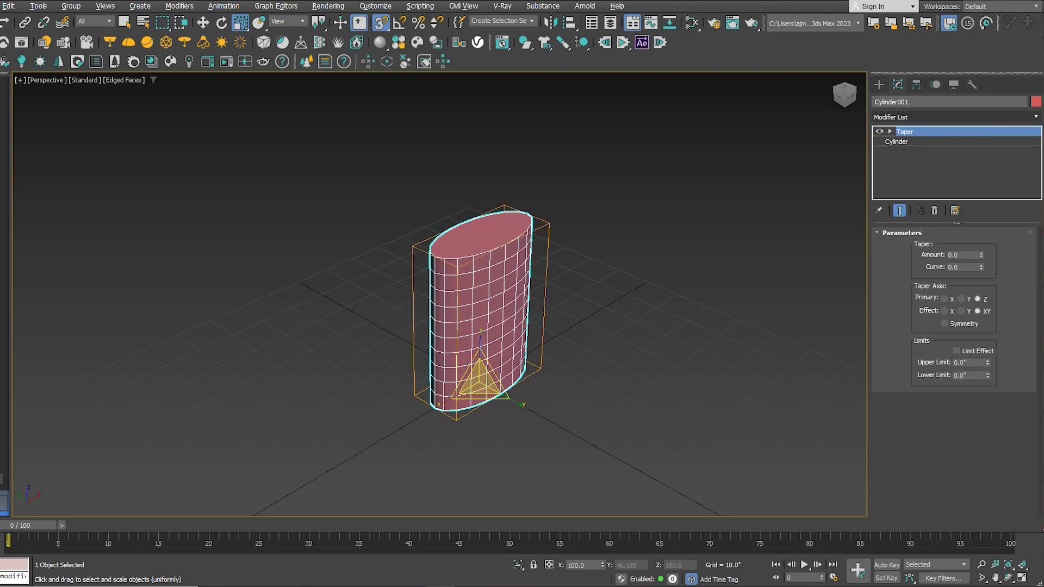
left_click(975, 255)
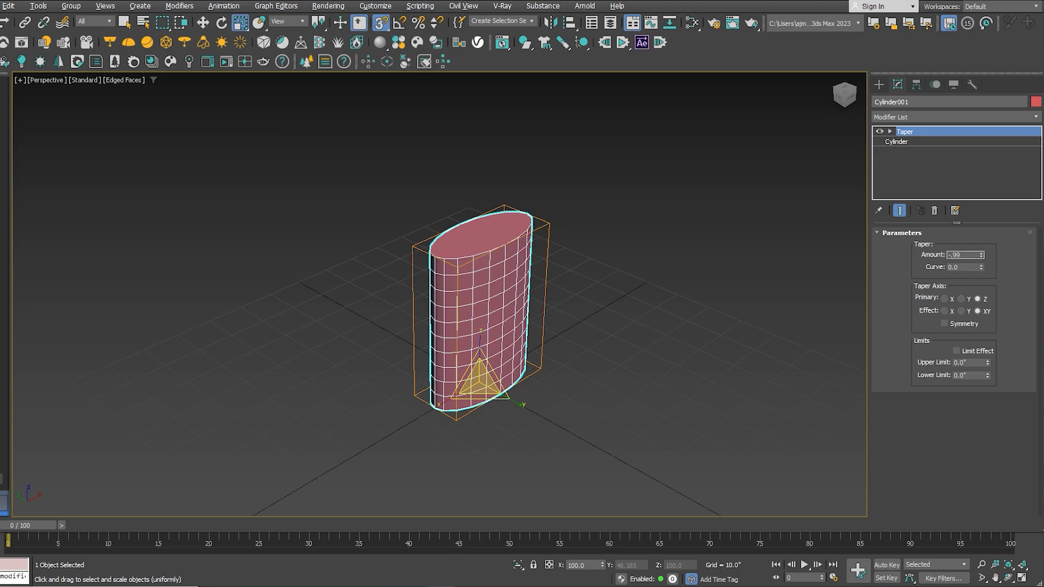
key("Tab")
type("1")
key("Return")
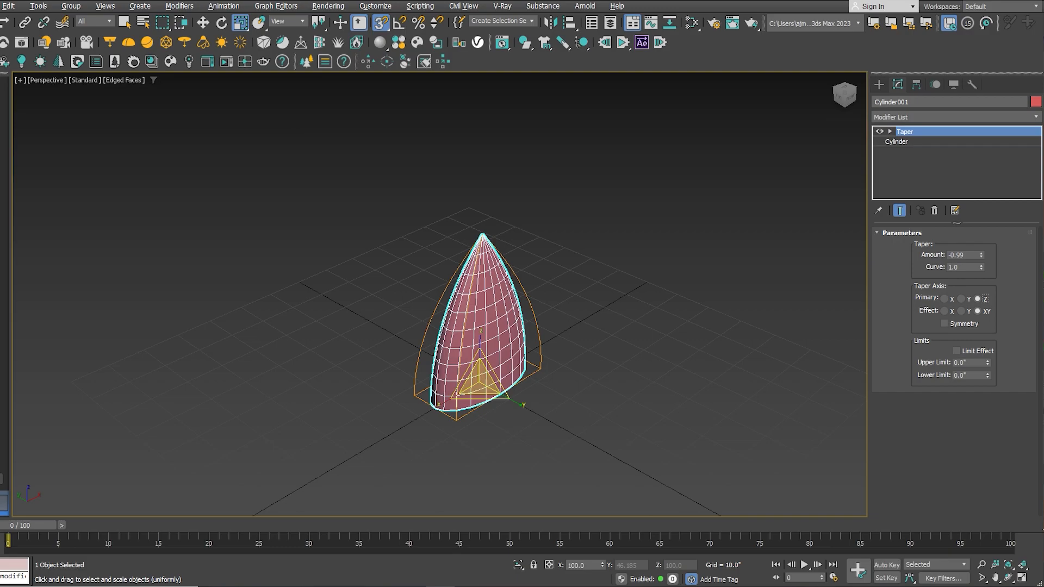
left_click(961, 311)
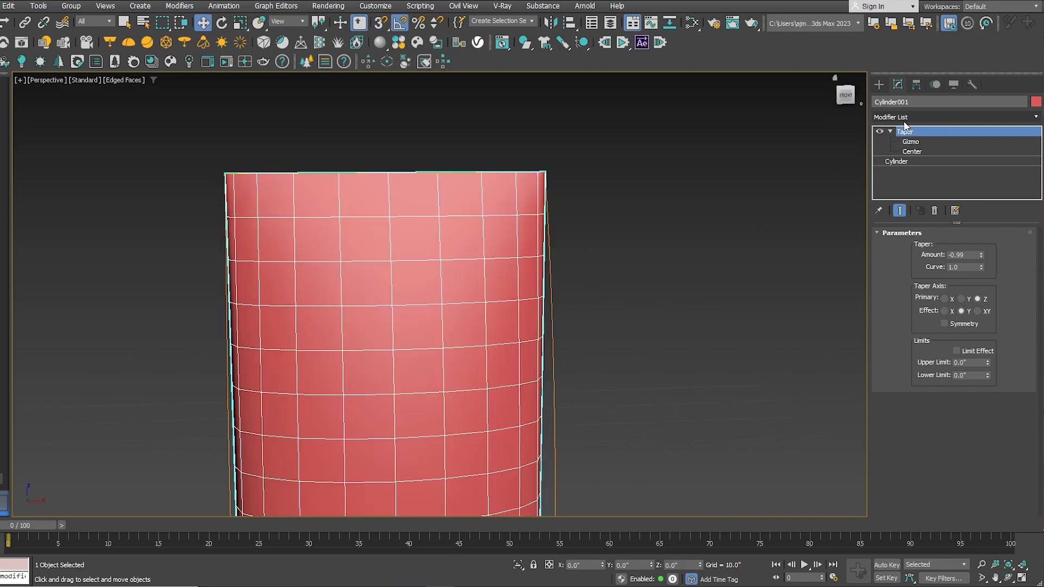
- Add an Edit Poly modifier on top of the Taper
left_click(903, 121)
type("e")
left_click(900, 172)
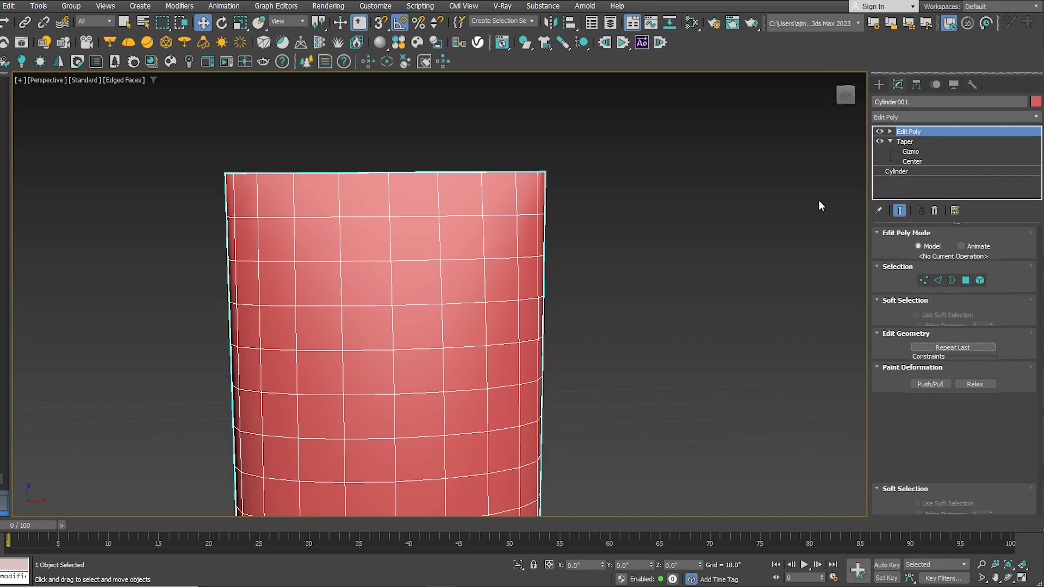
- Extrude the narrow cap polygon at the top of the tapered body upward by 5"
key("4")
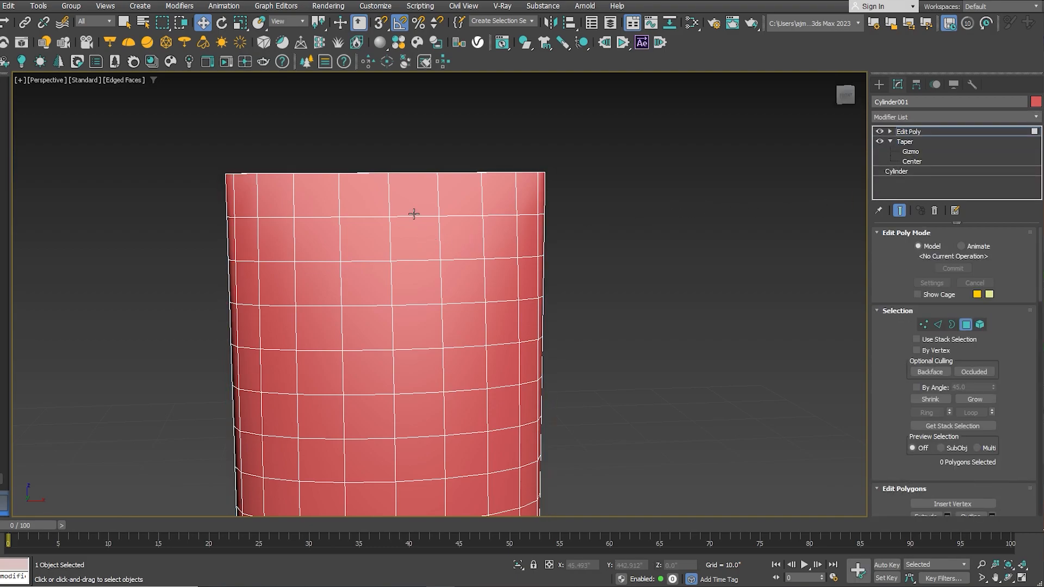
left_click(413, 214)
scroll(397, 191, "up", 4)
middle_click_drag(396, 190, 440, 258, "alt")
scroll(377, 180, "up", 6)
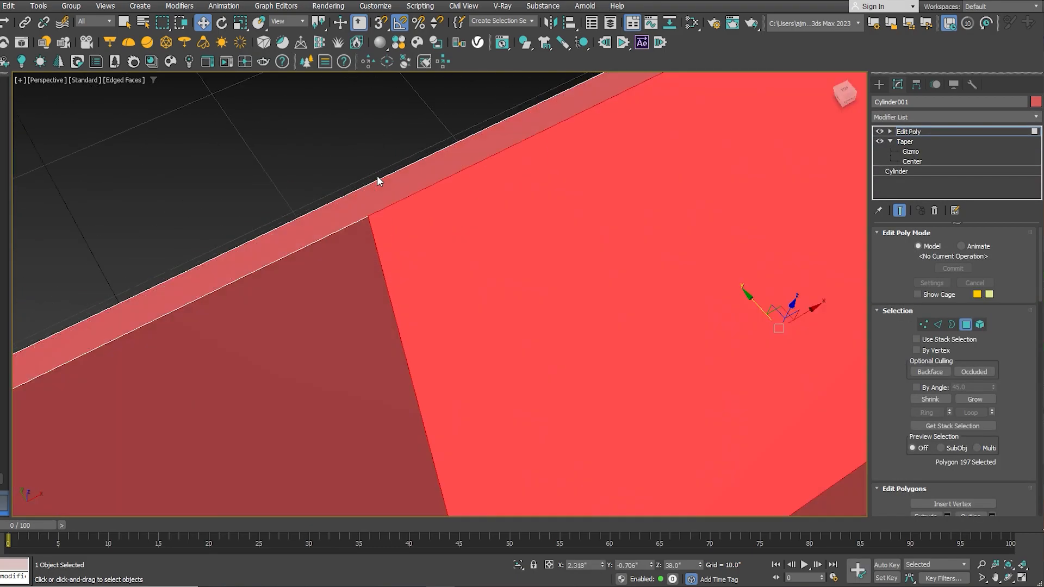
left_click(375, 190)
scroll(375, 191, "down", 8)
scroll(379, 215, "down", 2)
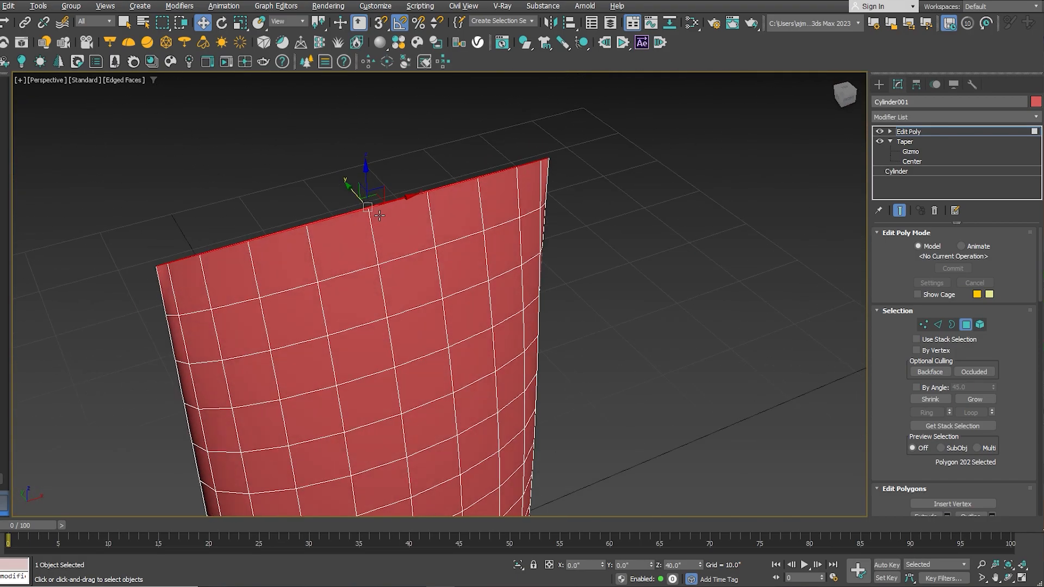
middle_click_drag(379, 216, 444, 198)
right_click(441, 196)
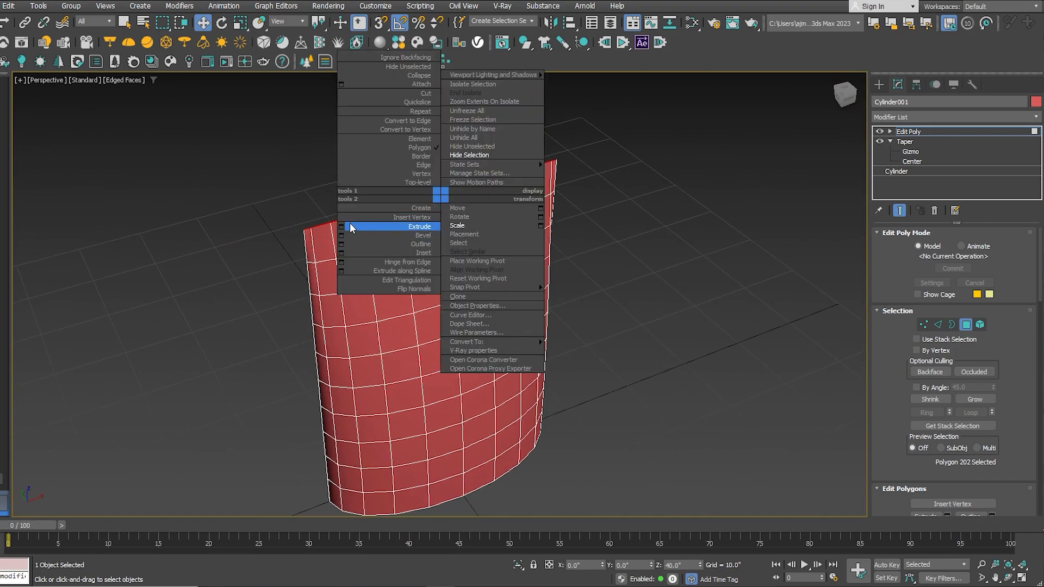
left_click(420, 226)
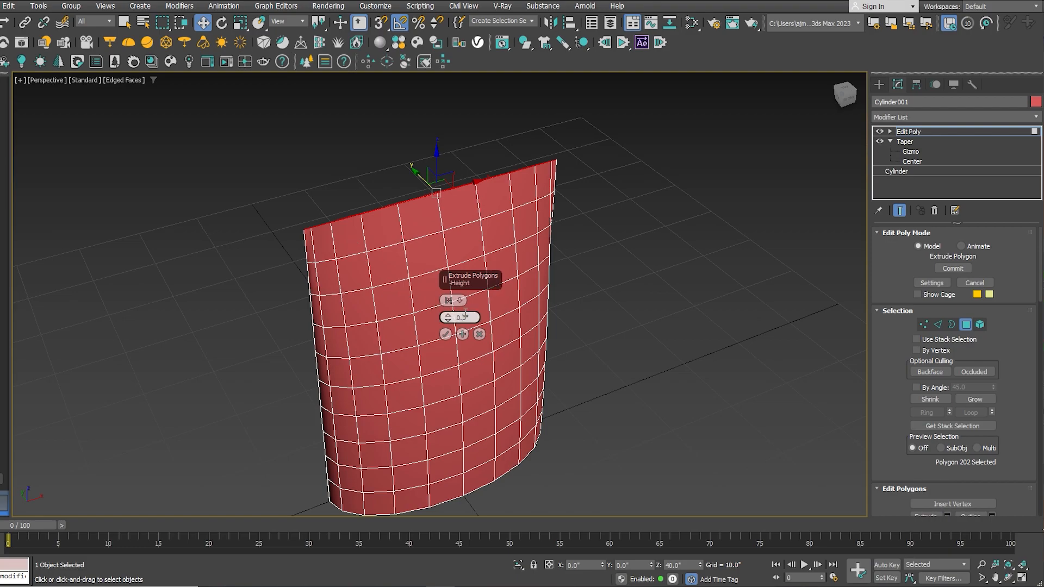
key("Return")
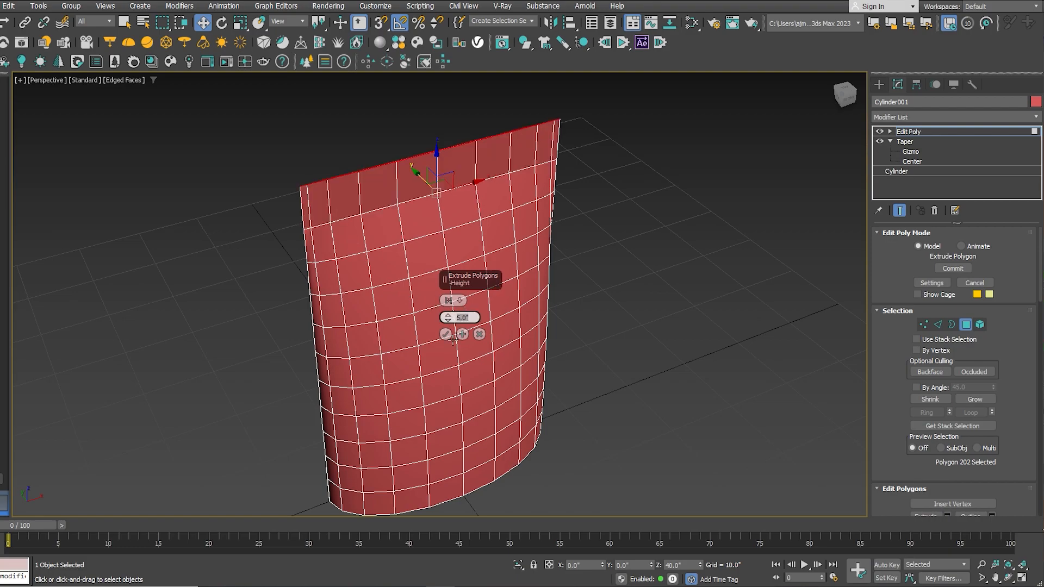
left_click(445, 334)
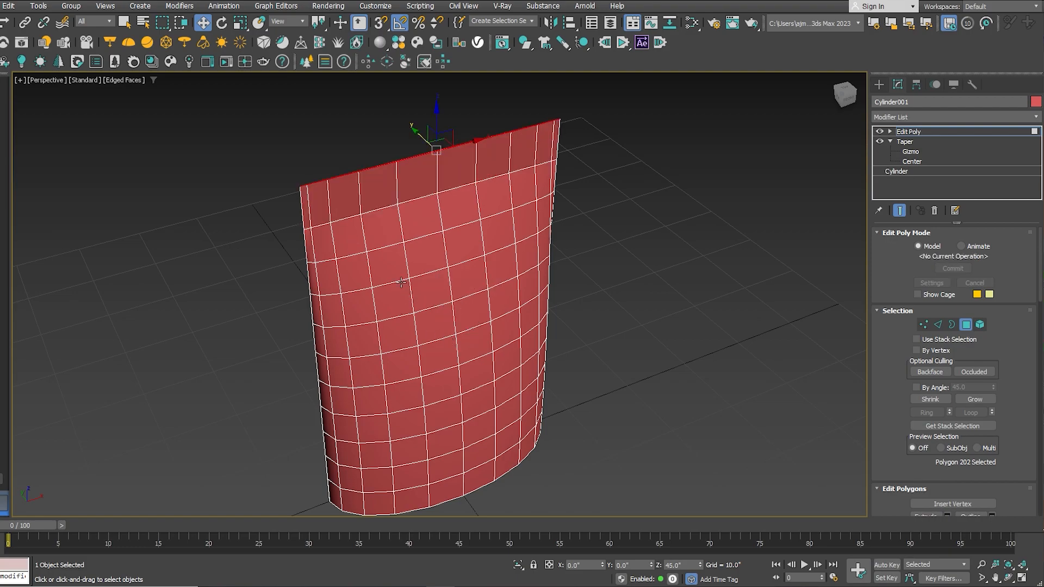
- In the front view, select the full vertical edge loops along both outer sides of the body
key("f")
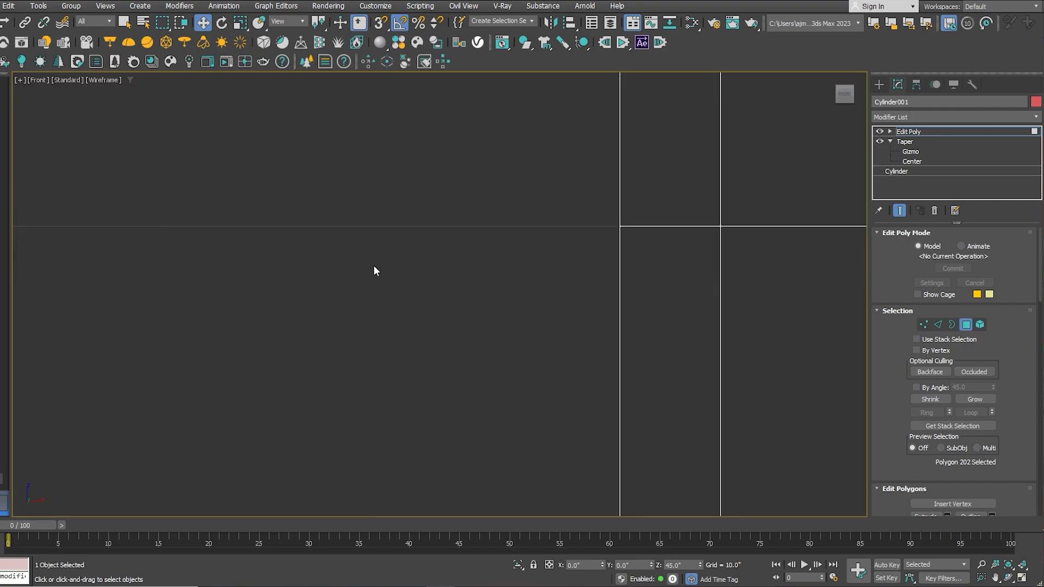
key("a")
scroll(373, 265, "down", 5)
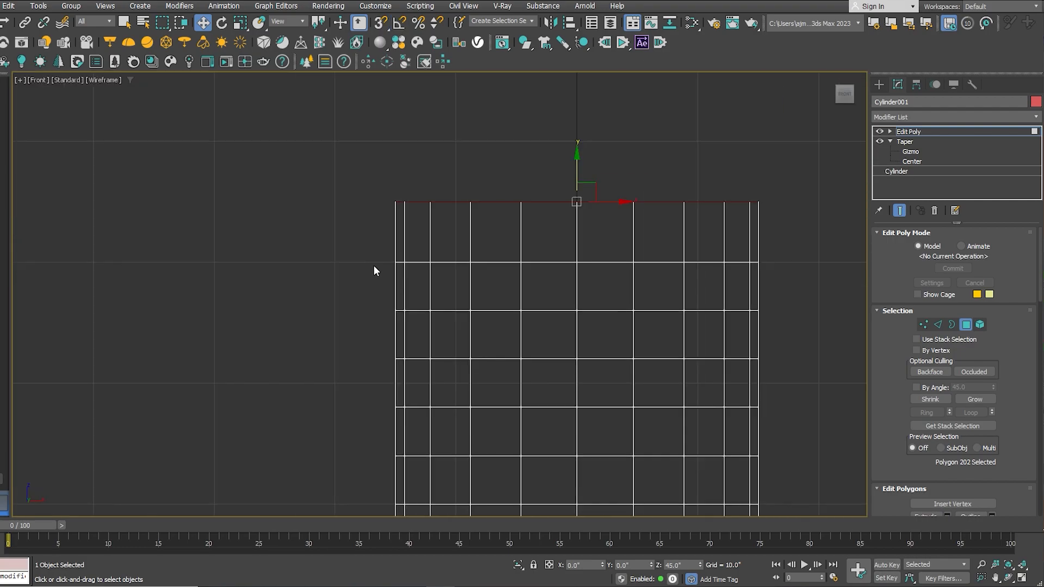
scroll(395, 246, "up", 4)
key("2")
double_click(397, 249)
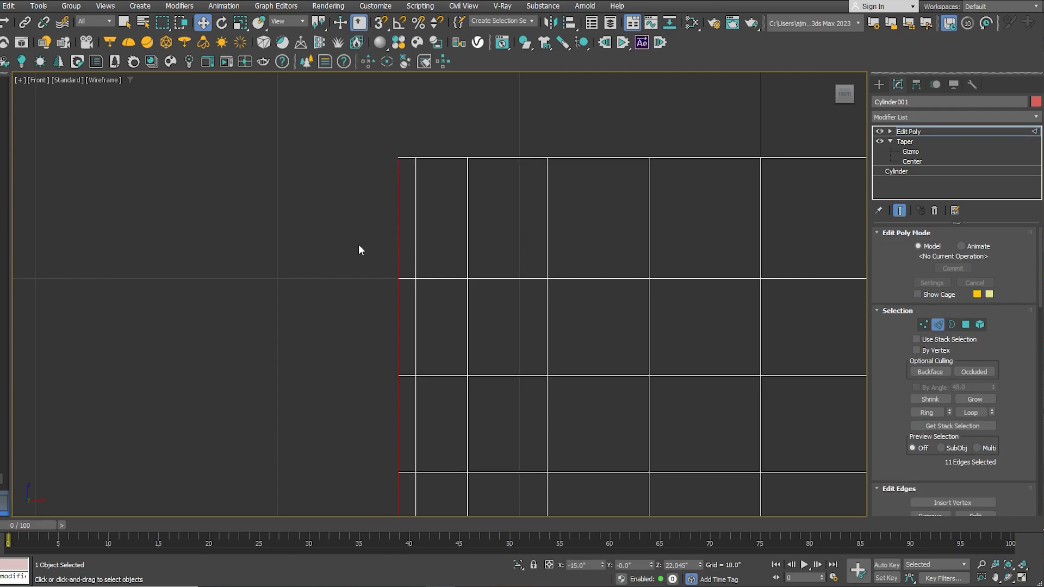
scroll(416, 261, "down", 4)
middle_click_drag(417, 254, 144, 188)
scroll(495, 171, "up", 2)
double_click(496, 172, "ctrl")
scroll(535, 229, "down", 4)
middle_click_drag(546, 288, 459, 254)
- Extrude the selected side edges with a height of 3" and a width of 0.01" to form side flaps
key("p")
right_click(452, 235)
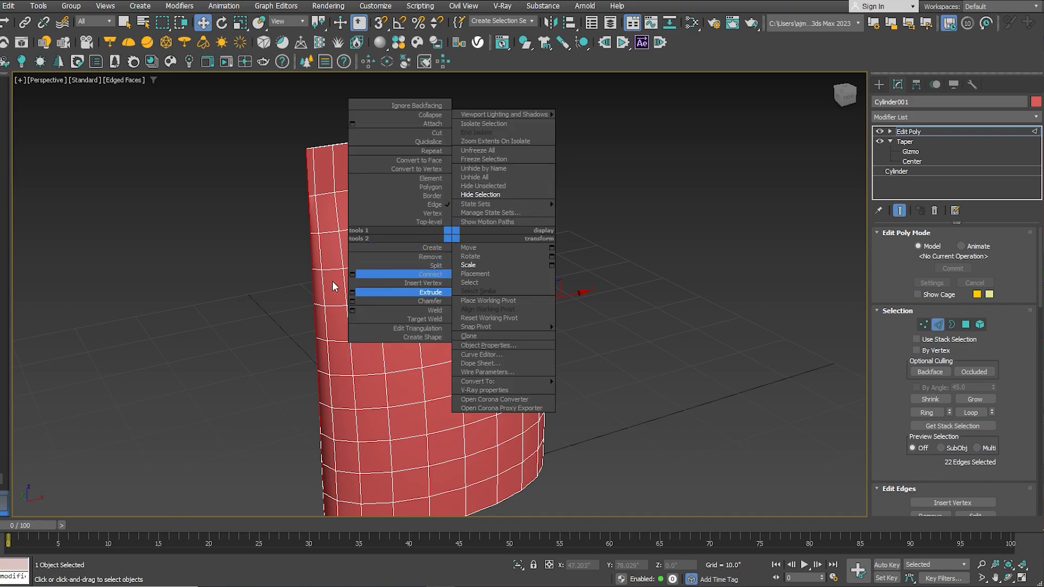
left_click(351, 291)
double_click(477, 301)
type("3")
key("Return")
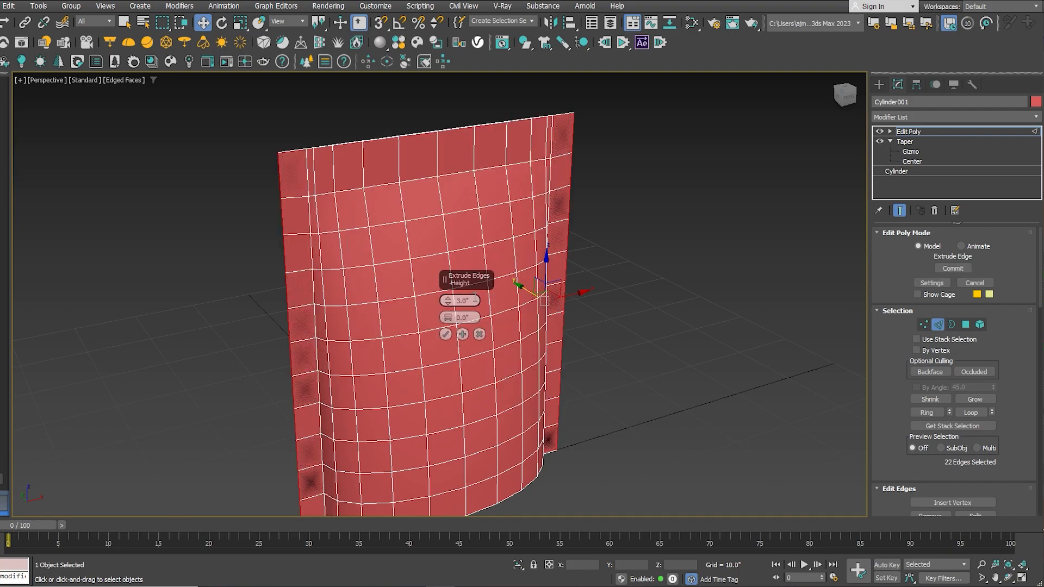
left_click(448, 317)
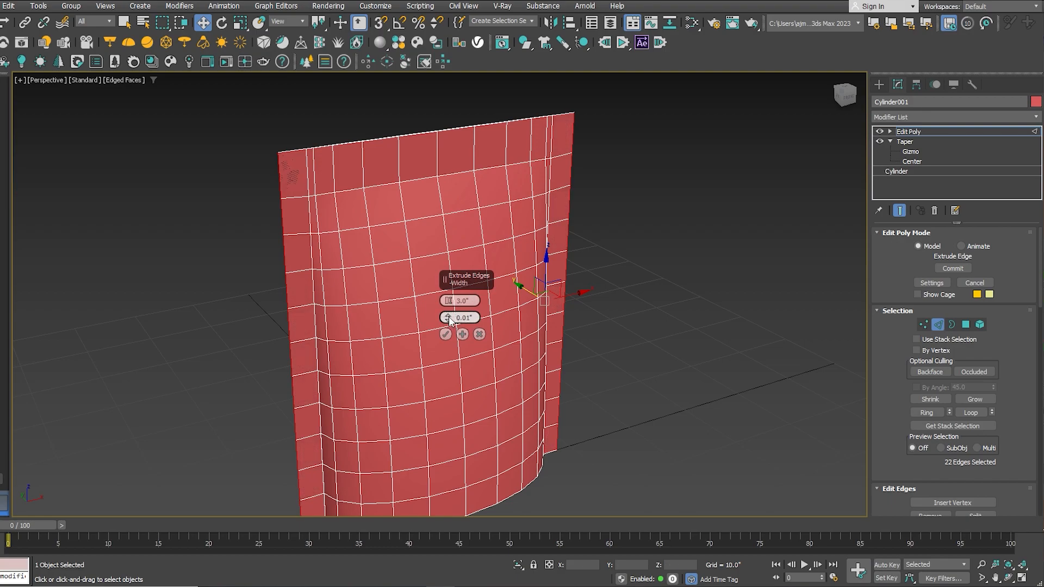
left_click(446, 334)
middle_click_drag(420, 372, 438, 336)
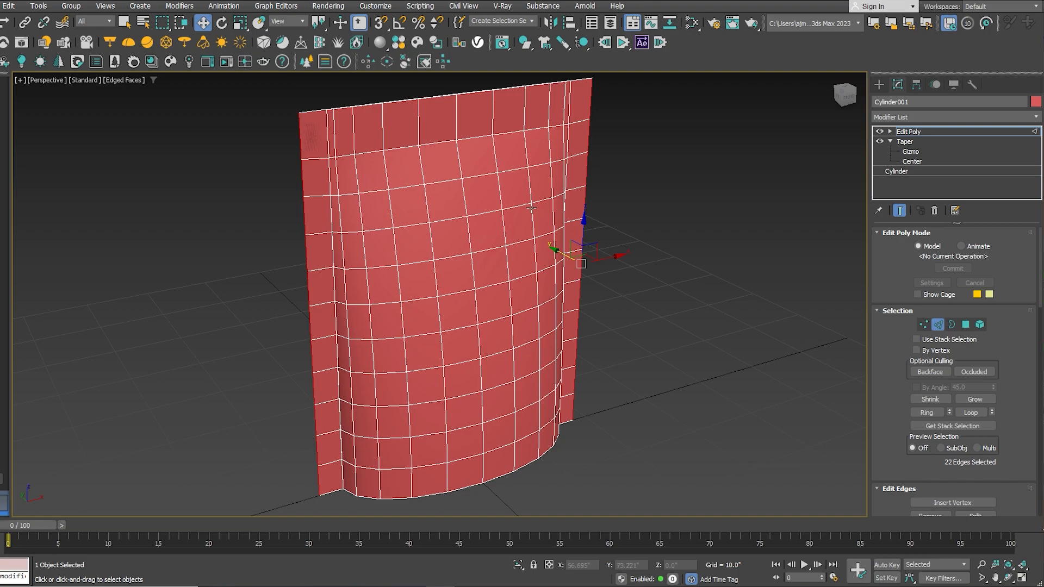
- Select the horizontal edge loop just below the top strip and scale it flat along the vertical axis
key("2")
key("2")
double_click(580, 120)
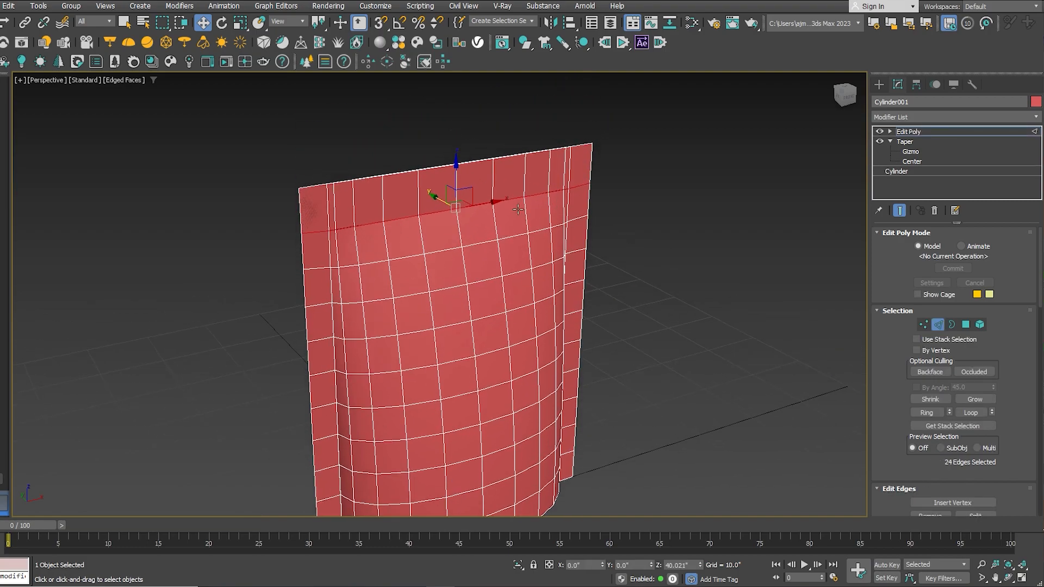
scroll(504, 205, "up", 3)
key("f")
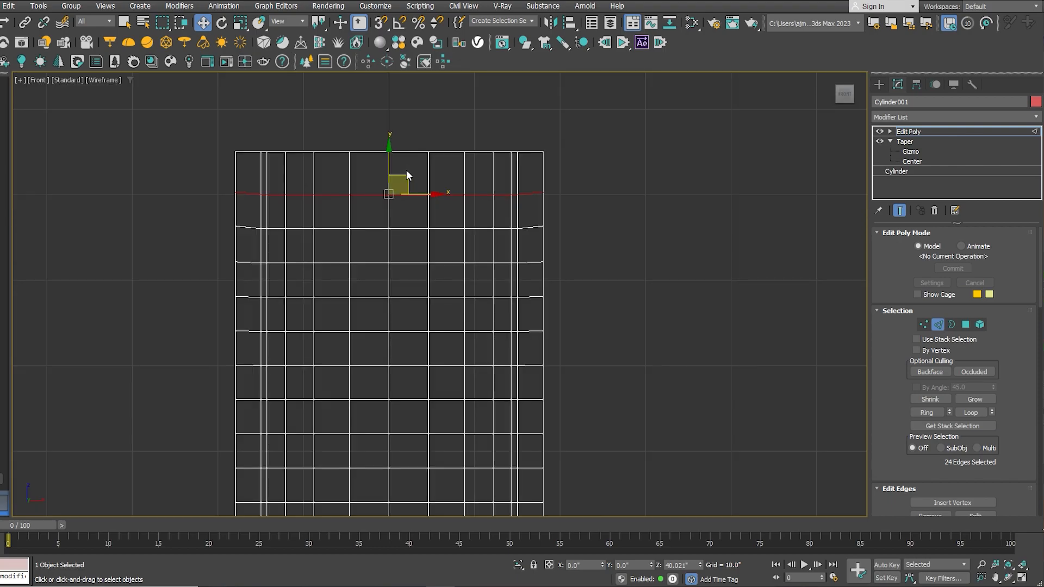
key("r")
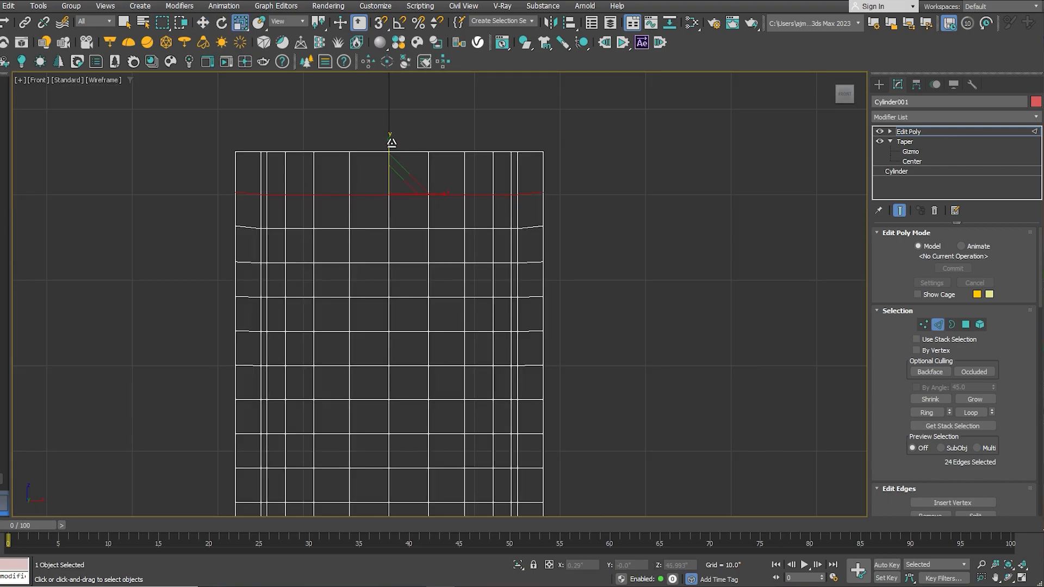
left_click_drag(391, 146, 392, 492)
left_click_drag(381, 216, 383, 383)
key("p")
middle_click_drag(338, 263, 340, 212)
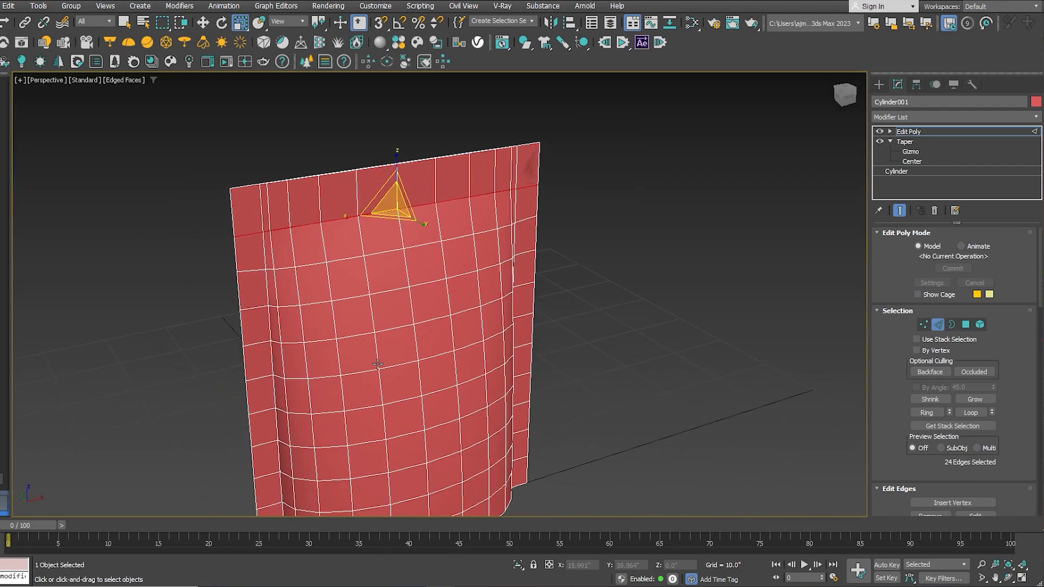
- Select the bottom and top cap polygons and convert the selection to their edges
middle_click_drag(378, 363, 381, 270)
key("4")
middle_click_drag(366, 372, 366, 284, "alt")
left_click(363, 284)
middle_click_drag(364, 205, 399, 335, "alt")
scroll(399, 335, "down", 4)
scroll(371, 130, "up", 5)
middle_click_drag(371, 130, 402, 234)
scroll(405, 234, "up", 2)
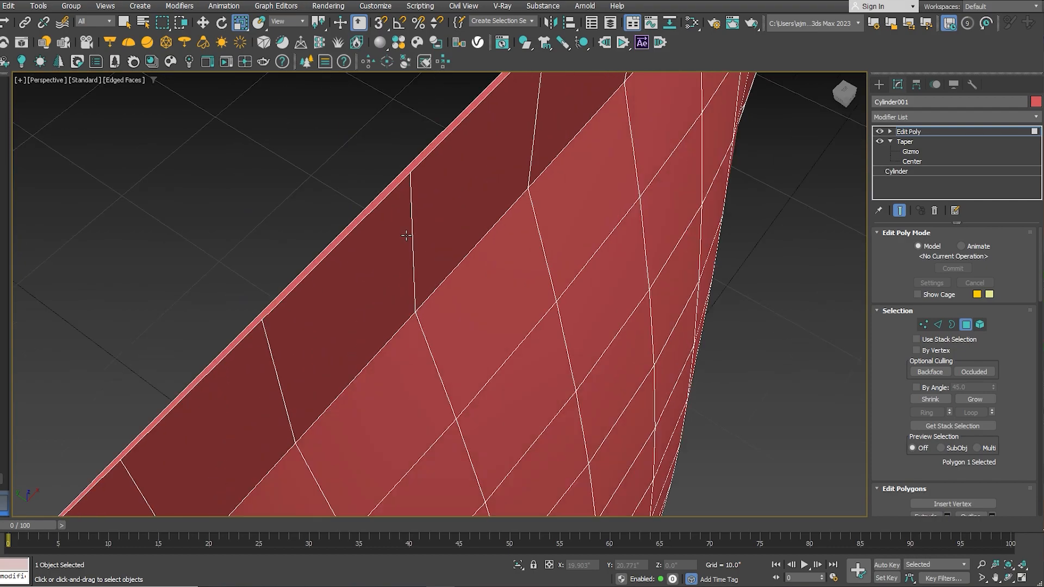
left_click(392, 187, "ctrl")
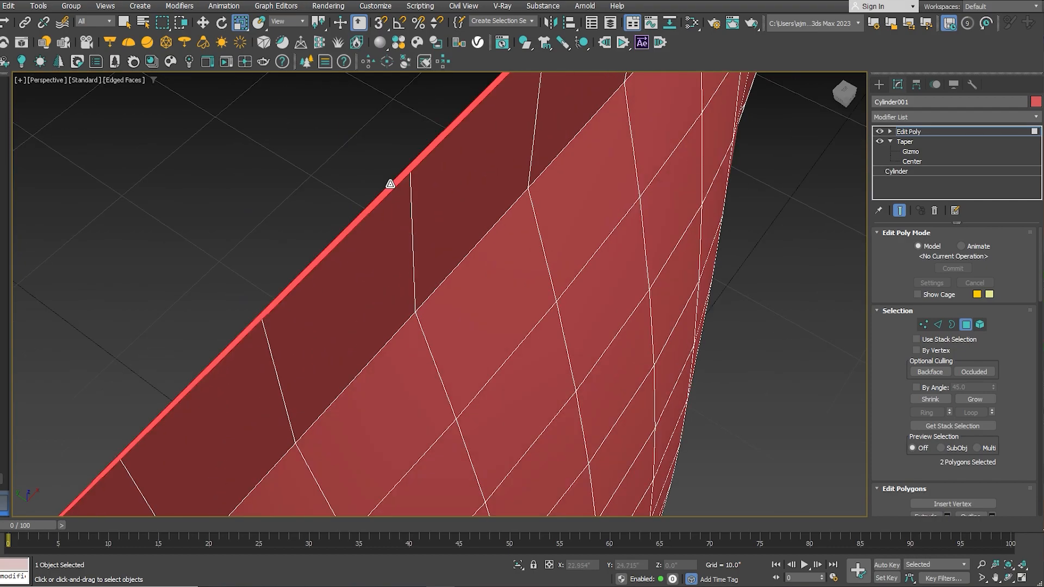
left_click(937, 325, "ctrl")
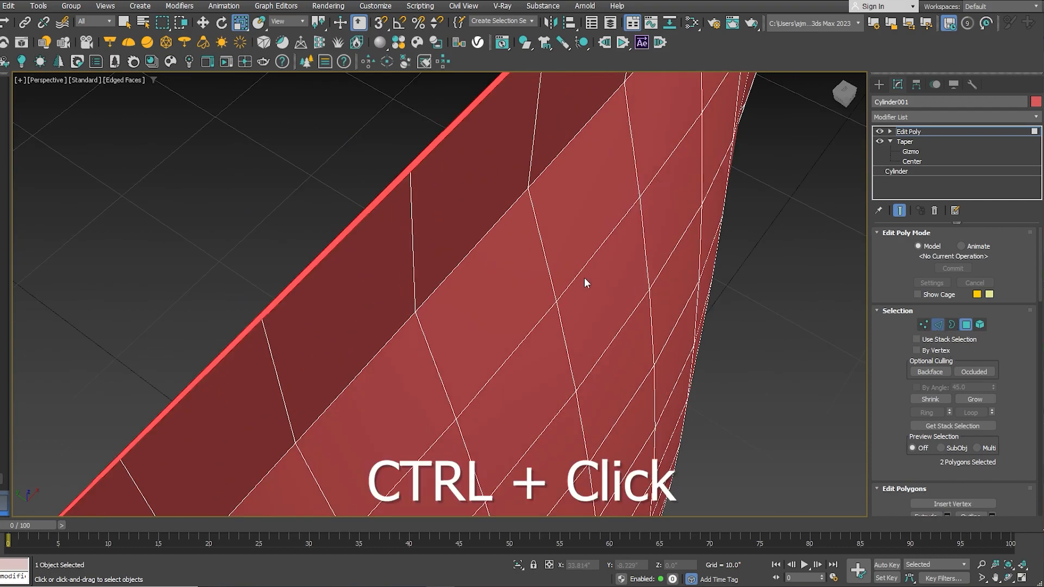
- Chamfer the selected top and bottom cap edges by an amount of 0.1"
scroll(596, 284, "down", 5)
middle_click_drag(597, 284, 415, 243, "alt")
scroll(349, 226, "up", 2)
right_click(373, 201)
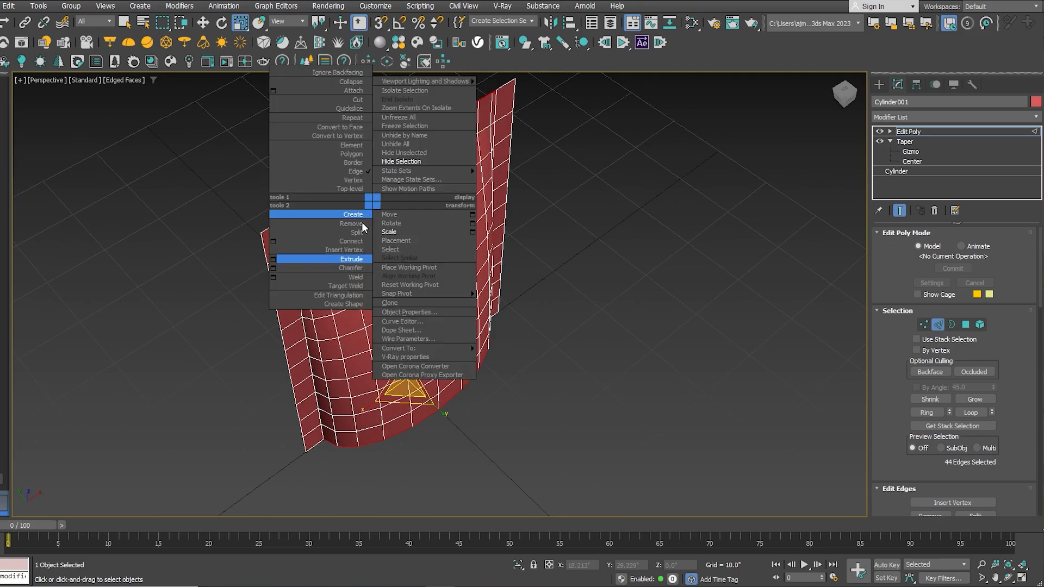
left_click(273, 269)
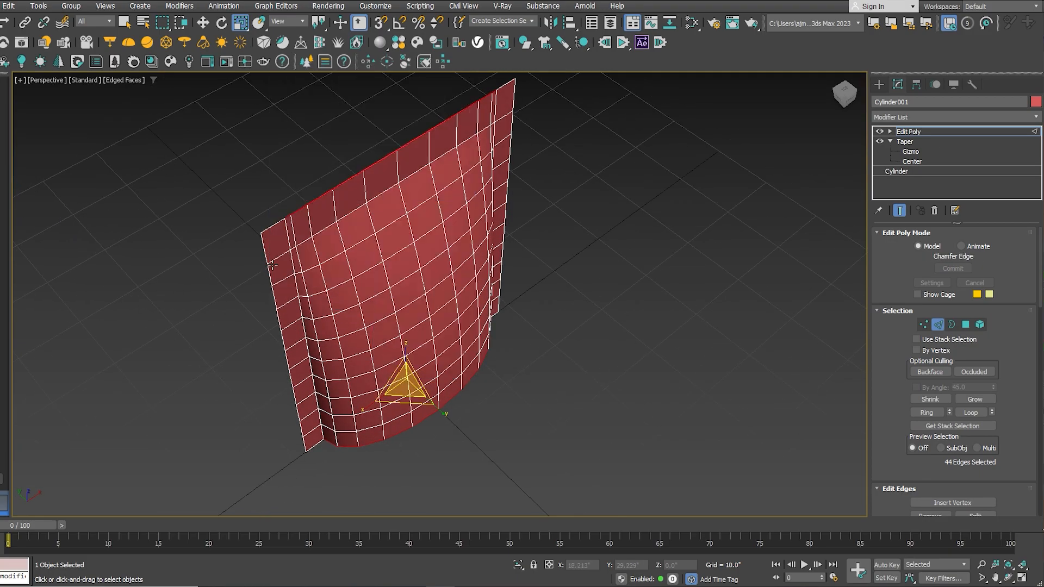
left_click(469, 317)
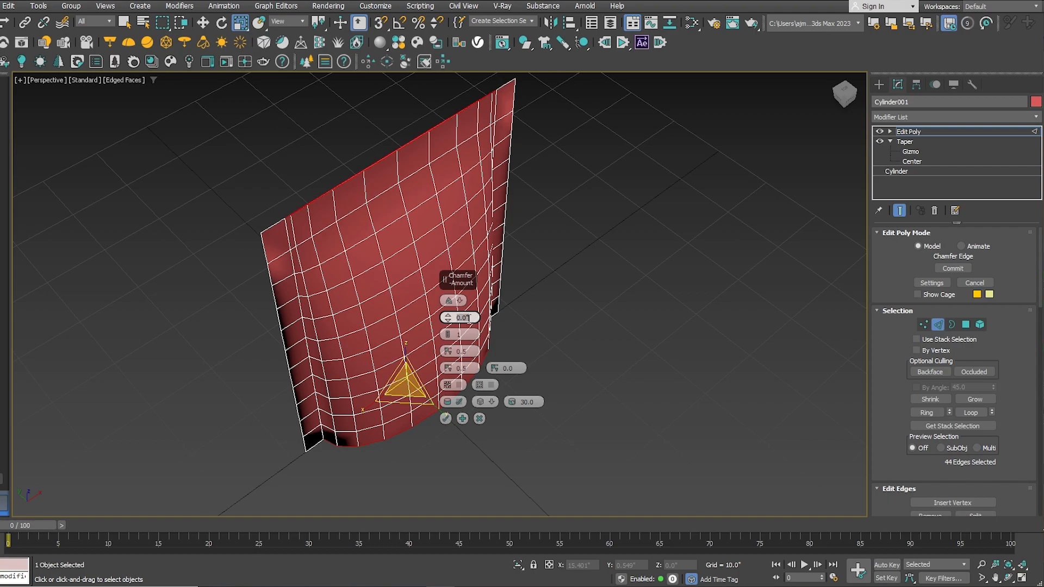
type(".1")
key("Return")
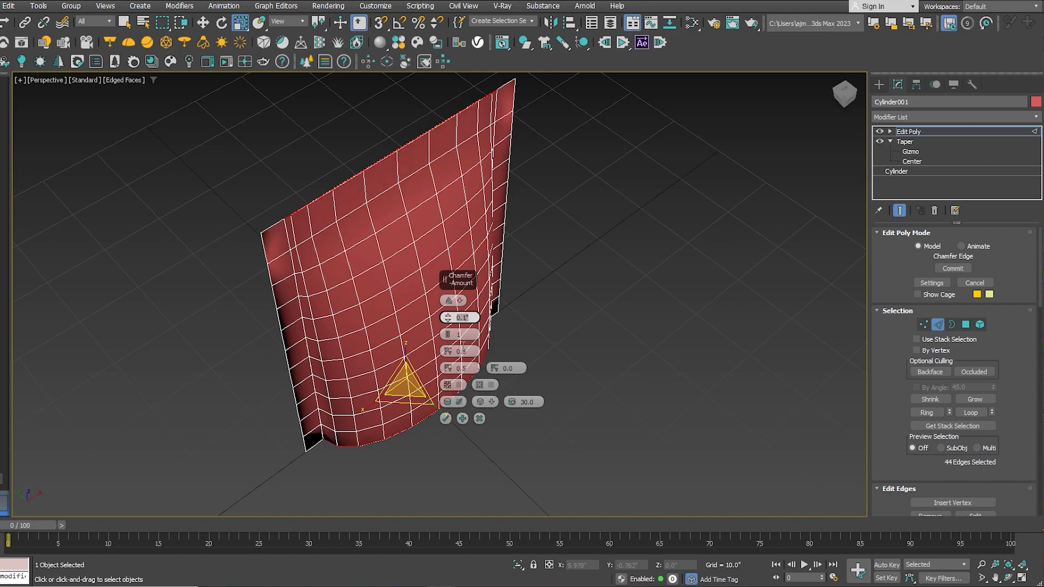
left_click(446, 419)
- In the front view, connect the row of vertical edges just below the top strip with 2 segments
middle_click_drag(420, 404, 417, 334, "alt")
scroll(286, 242, "up", 3)
middle_click_drag(285, 242, 299, 337)
middle_click_drag(329, 237, 293, 232, "alt")
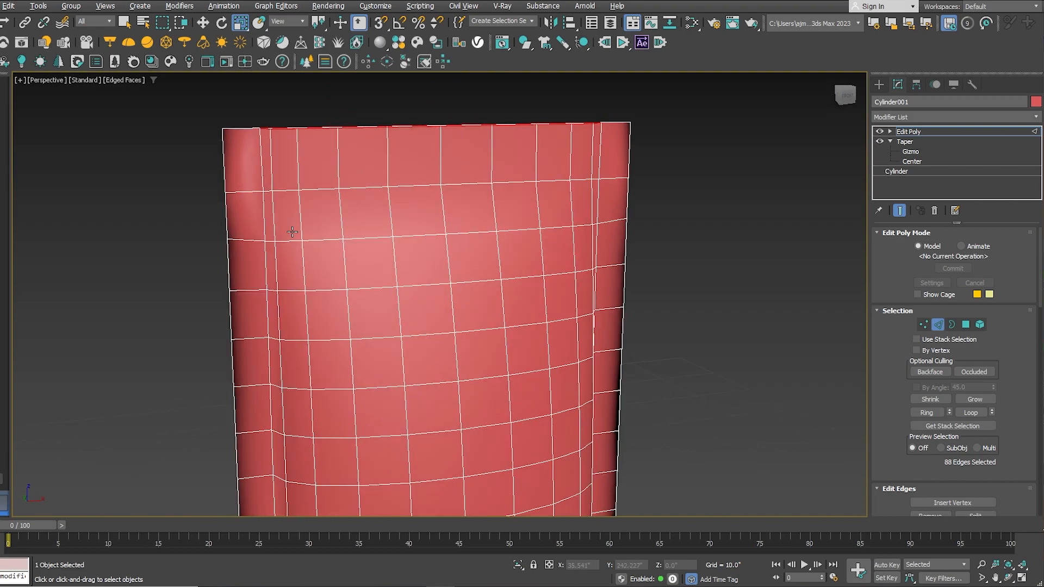
key("f")
scroll(277, 188, "up", 3)
middle_click_drag(275, 187, 202, 251)
scroll(109, 242, "up", 1)
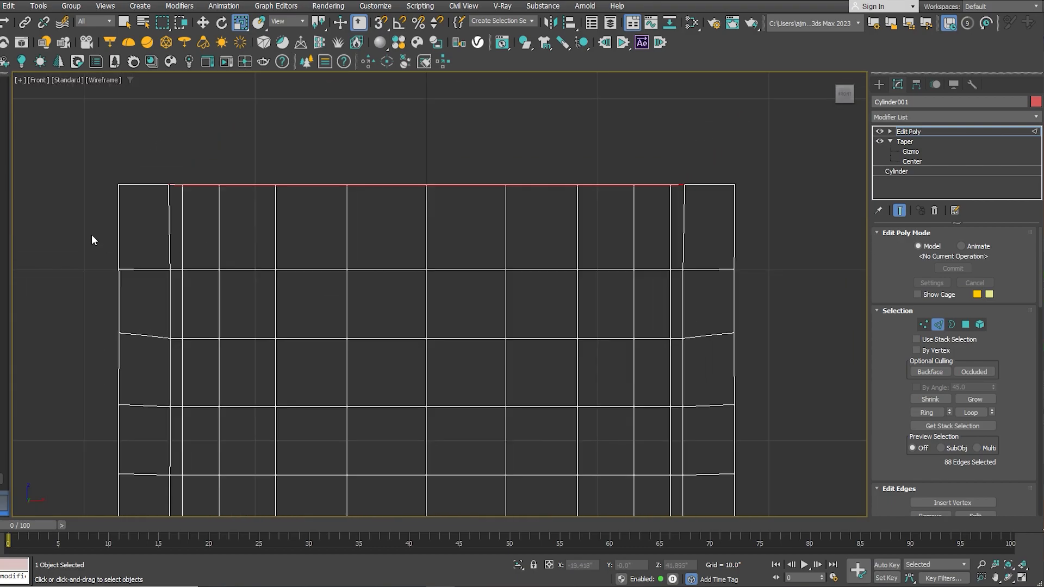
left_click_drag(781, 236, 777, 237)
right_click(770, 240)
left_click(671, 285)
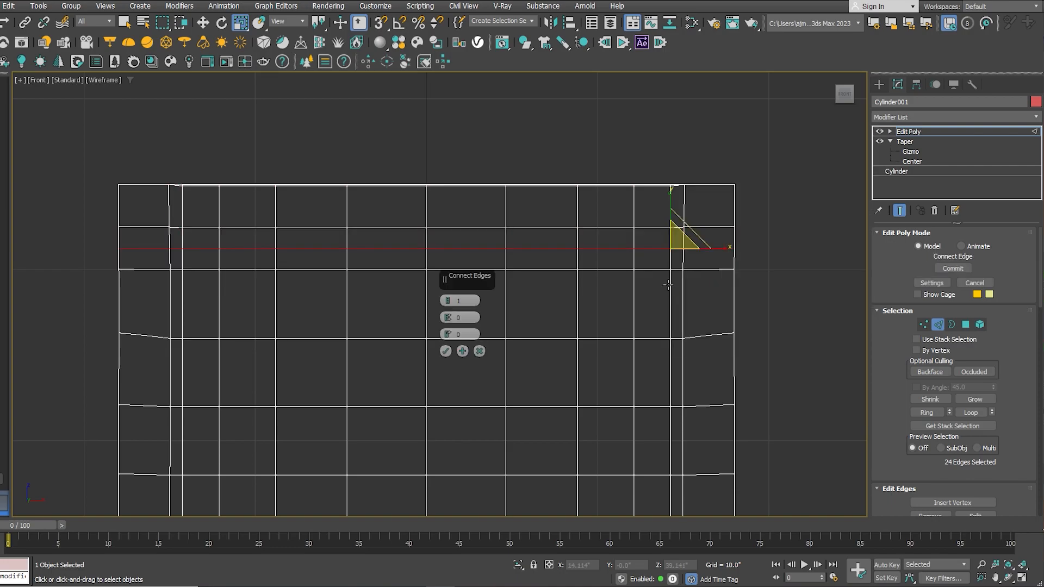
scroll(449, 301, "up", 1)
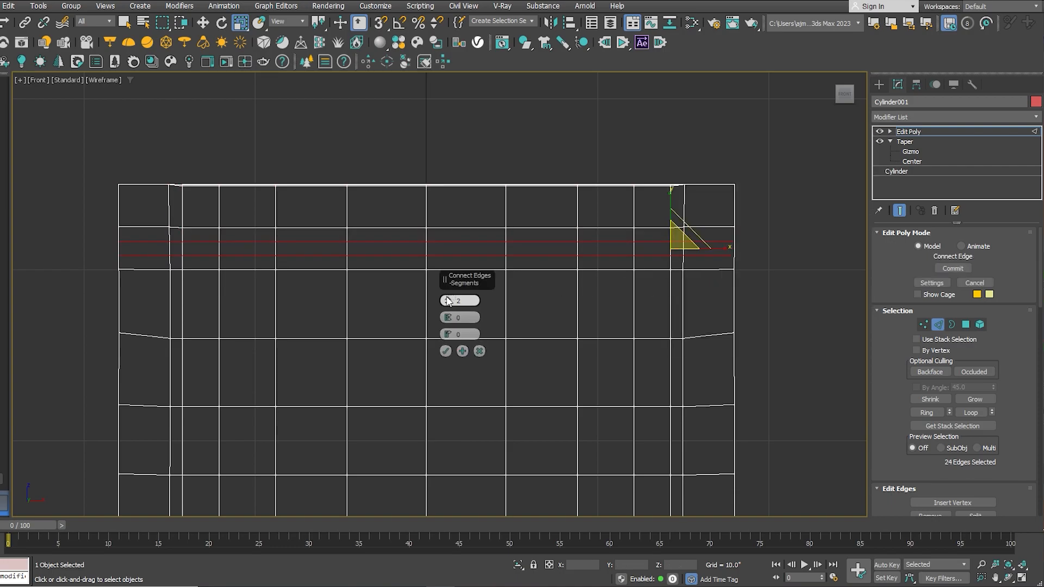
left_click(445, 352)
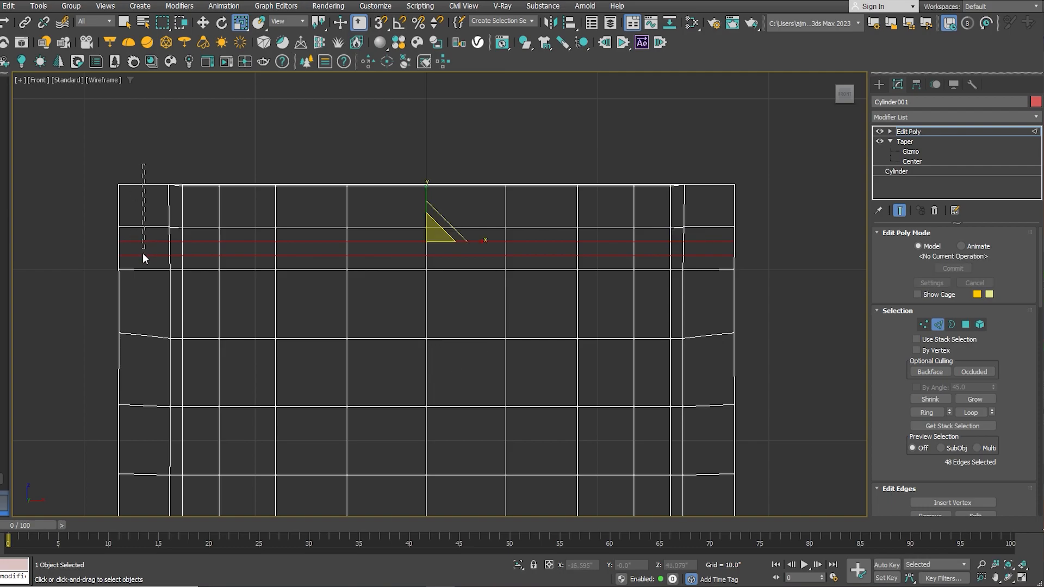
- Select the full rings of horizontal edges on both side flaps and connect them with one vertical loop per flap
left_click_drag(143, 164, 143, 294)
left_click_drag(729, 169, 720, 351, "ctrl")
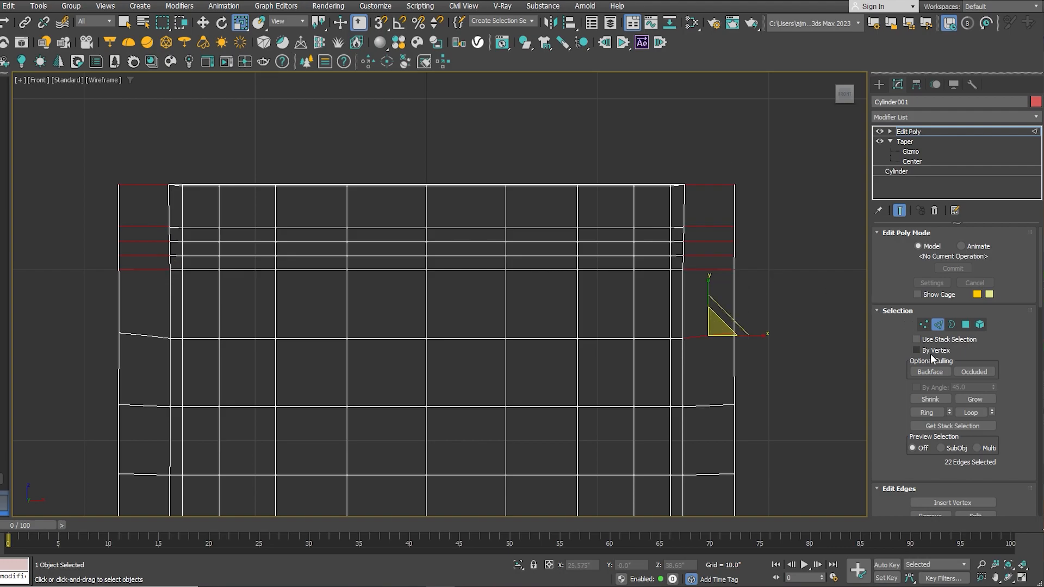
left_click(927, 412)
scroll(744, 283, "down", 3)
middle_click_drag(722, 312, 568, 373)
scroll(567, 294, "up", 2)
right_click(651, 212)
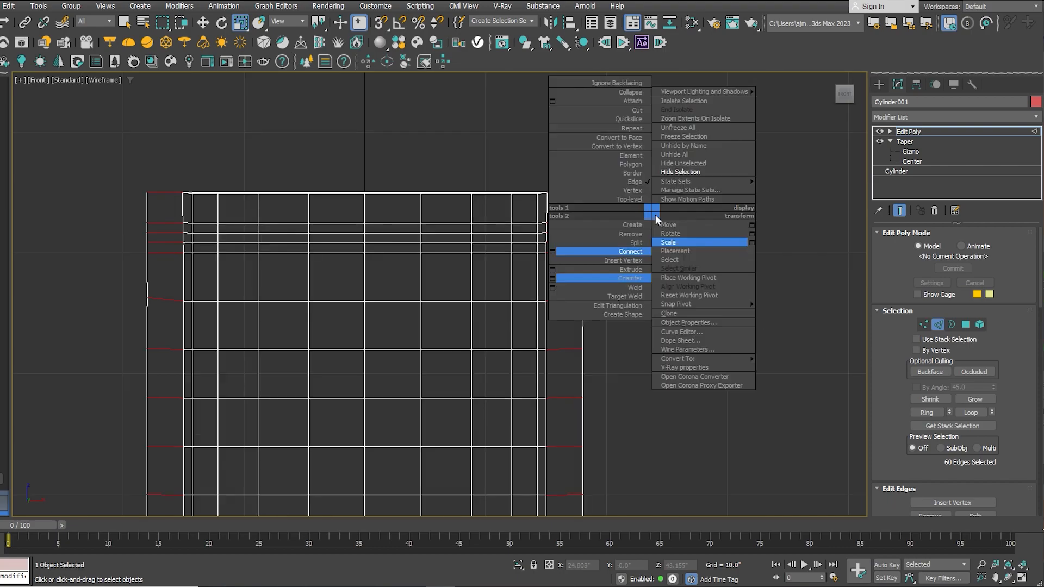
left_click(552, 251)
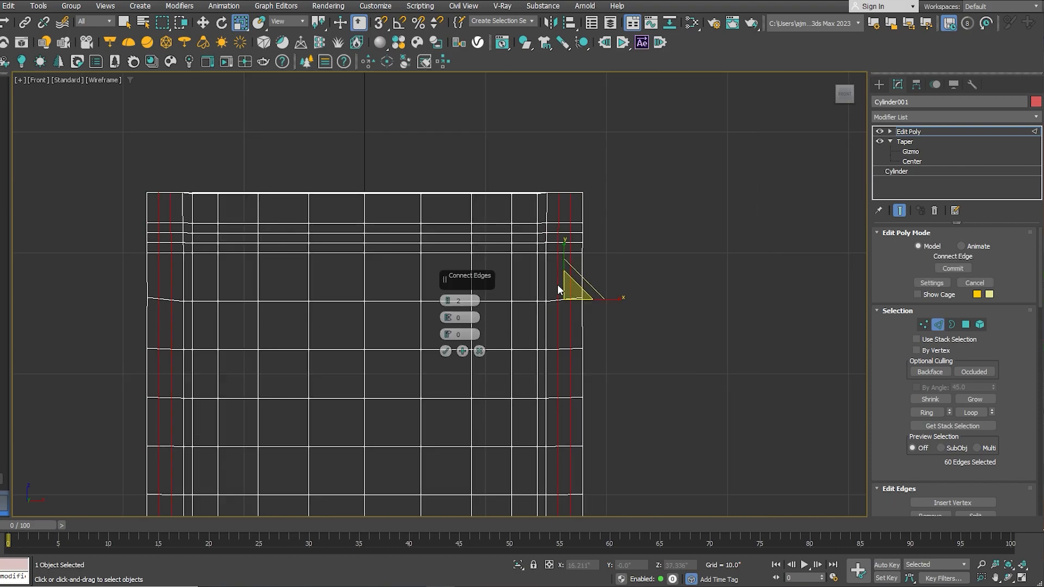
left_click(446, 351)
- Delete the front and back polygons at the right flap's outer edge, between the two new horizontal loops, to cut a tear notch
scroll(152, 232, "up", 2)
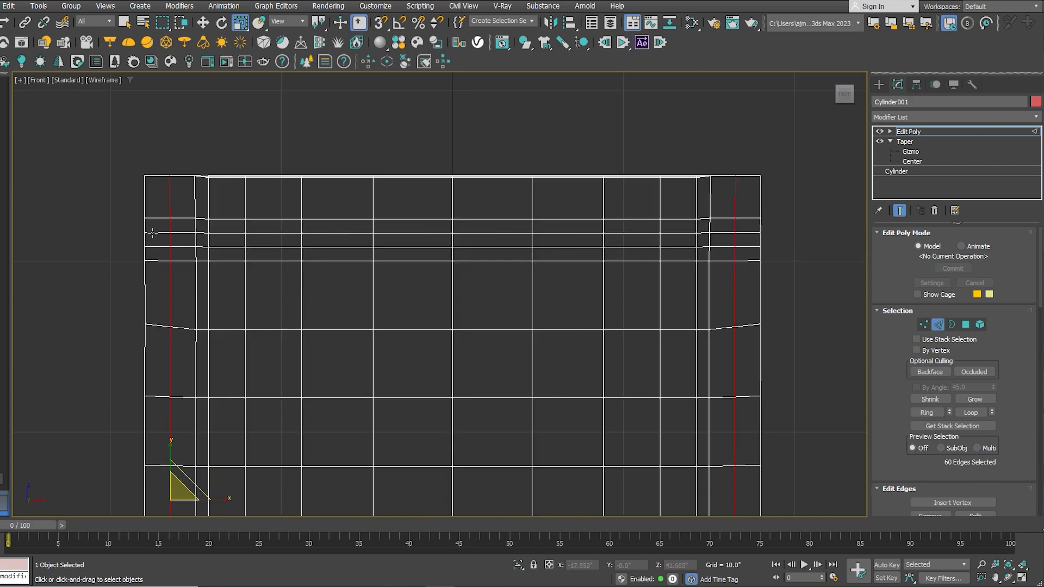
middle_click_drag(623, 220, 538, 221)
scroll(673, 257, "up", 4)
middle_click_drag(673, 257, 647, 282)
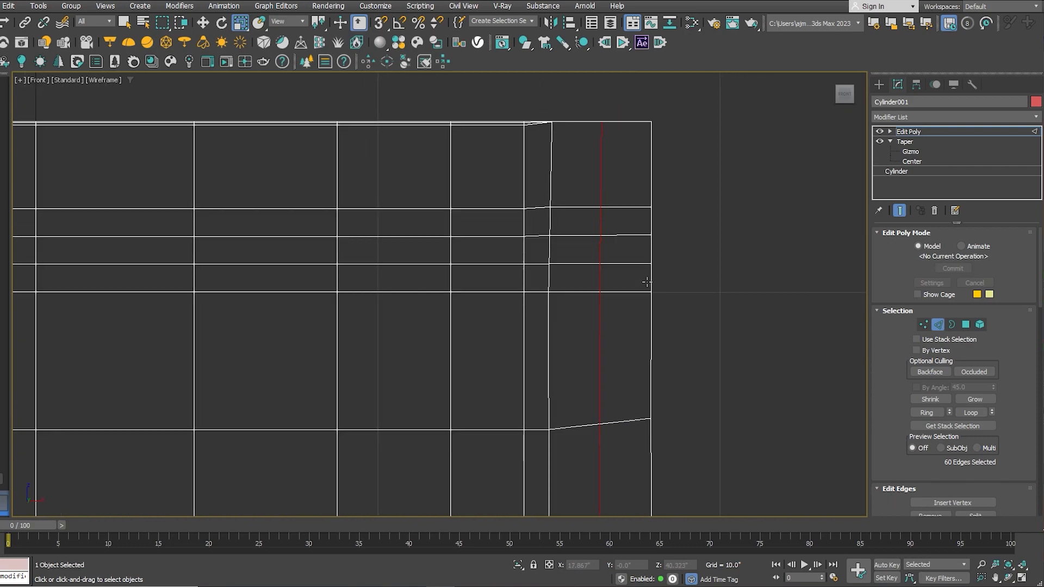
key("4")
left_click(629, 246)
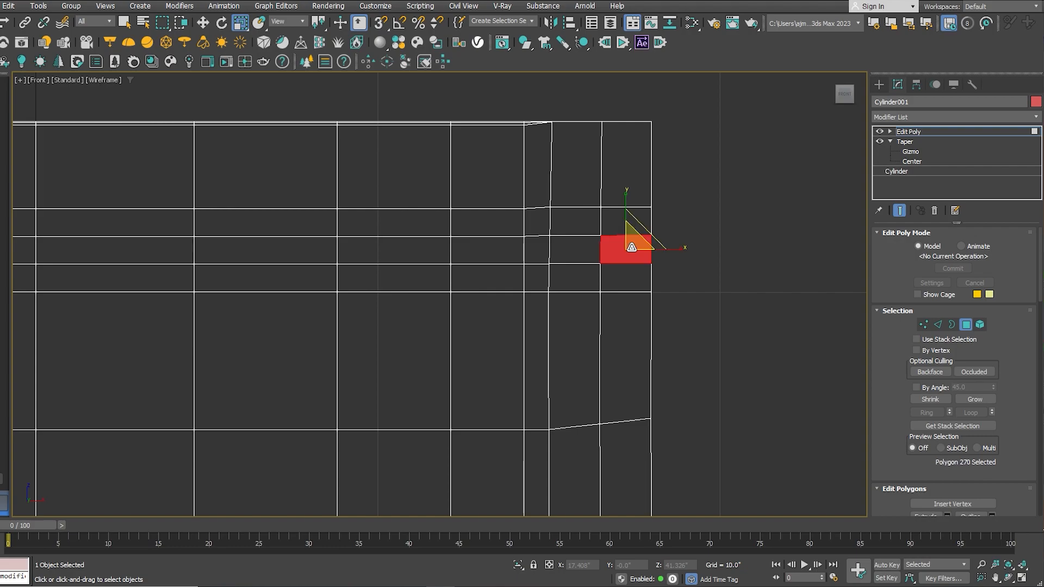
left_click(631, 247)
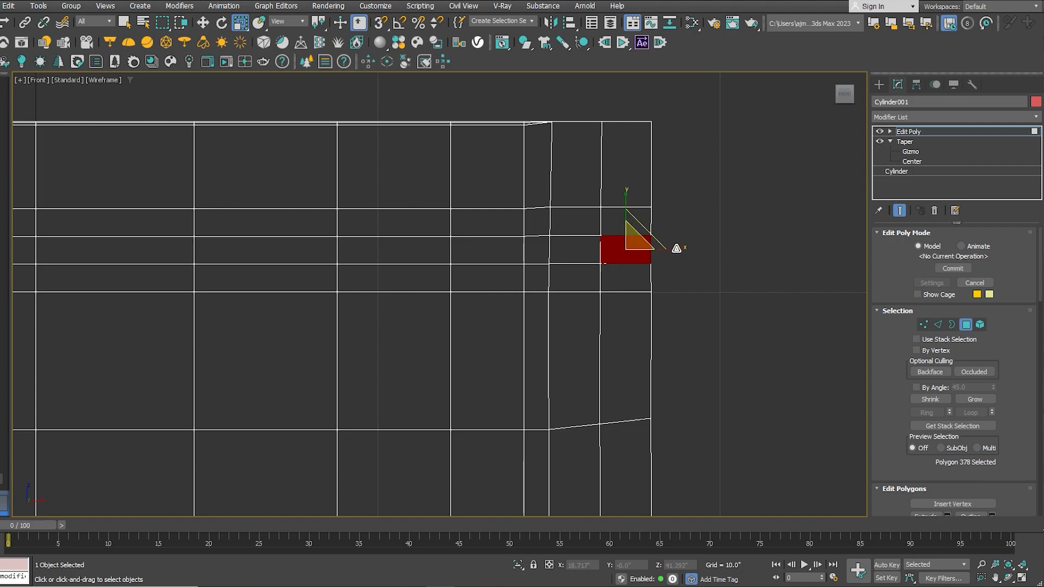
left_click(680, 255)
key("Delete")
- Cut the matching tear notch in the left flap by deleting its outer-edge polygons between the same two loops
middle_click_drag(427, 325, 638, 310)
scroll(398, 324, "down", 2)
scroll(397, 324, "down", 2)
middle_click_drag(349, 326, 561, 321)
left_click_drag(239, 272, 282, 272)
middle_click_drag(281, 273, 199, 279)
left_click_drag(225, 159, 195, 347, "alt")
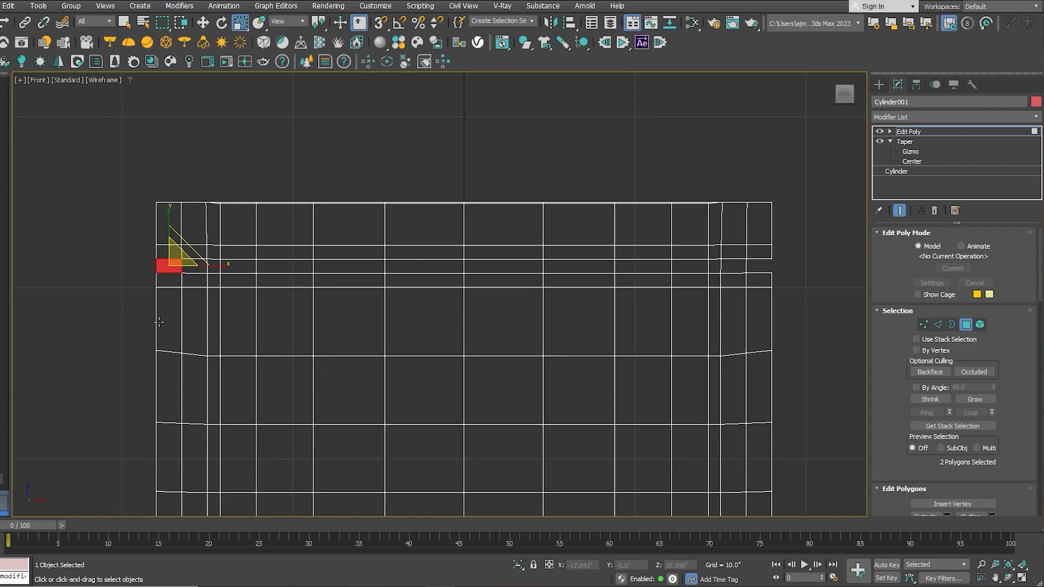
key("Delete")
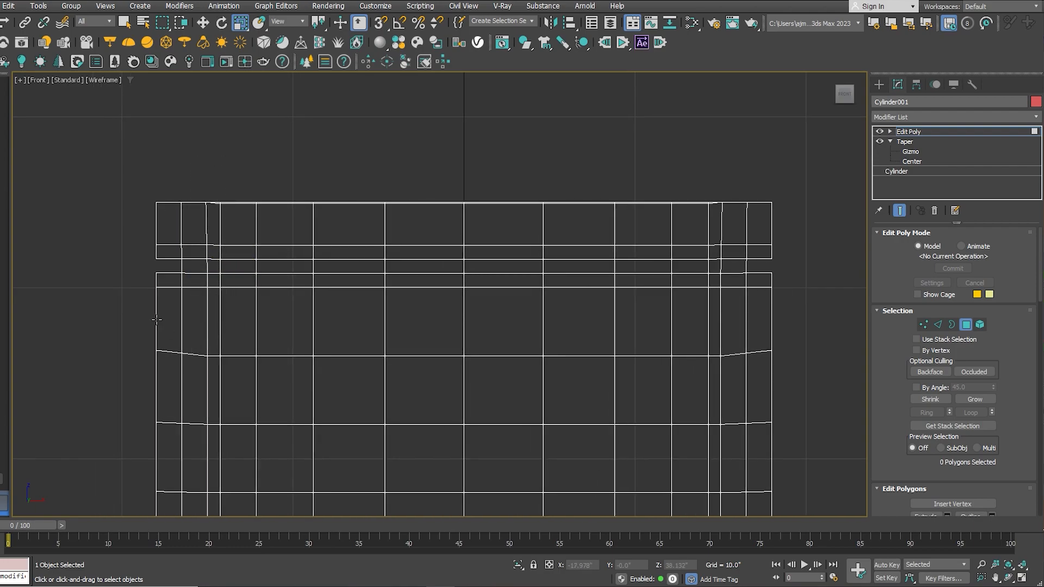
- Leave polygon editing and apply a TurboSmooth modifier with 2 iterations to the pouch
key("p")
scroll(282, 146, "up", 3)
middle_click_drag(282, 147, 262, 185)
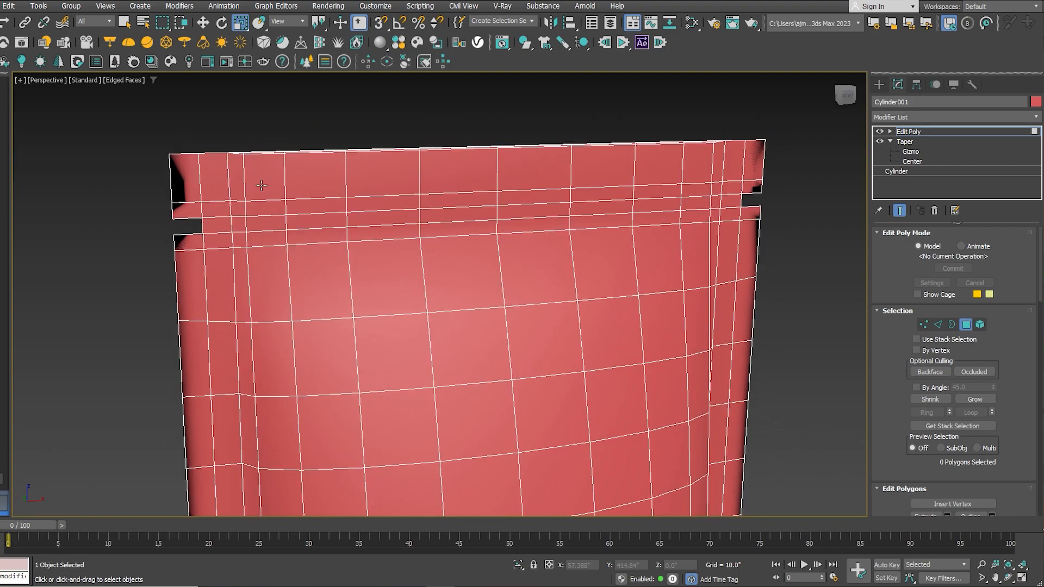
left_click(1035, 132)
left_click(1034, 118)
type("t")
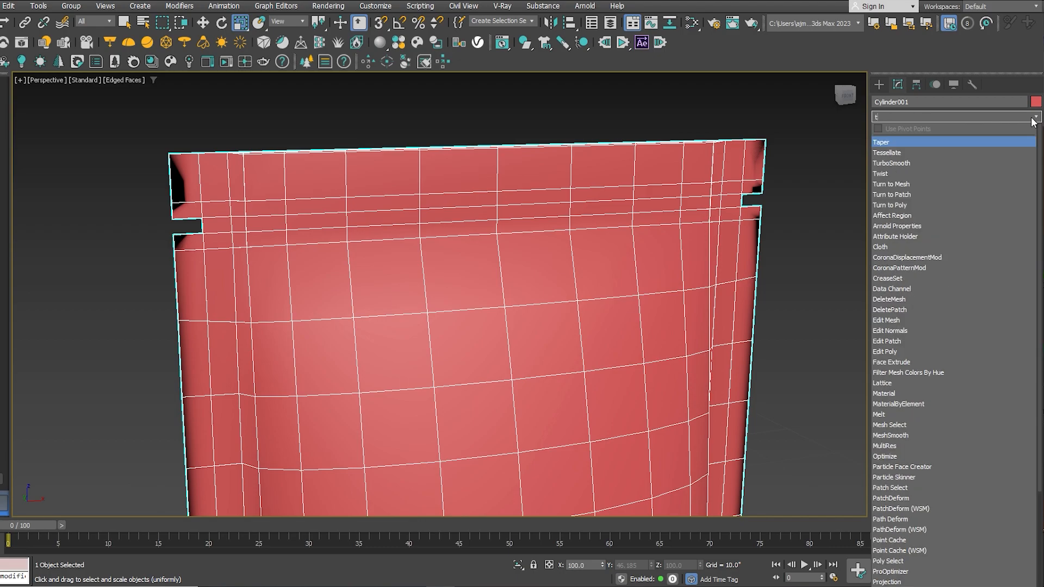
left_click(1027, 162)
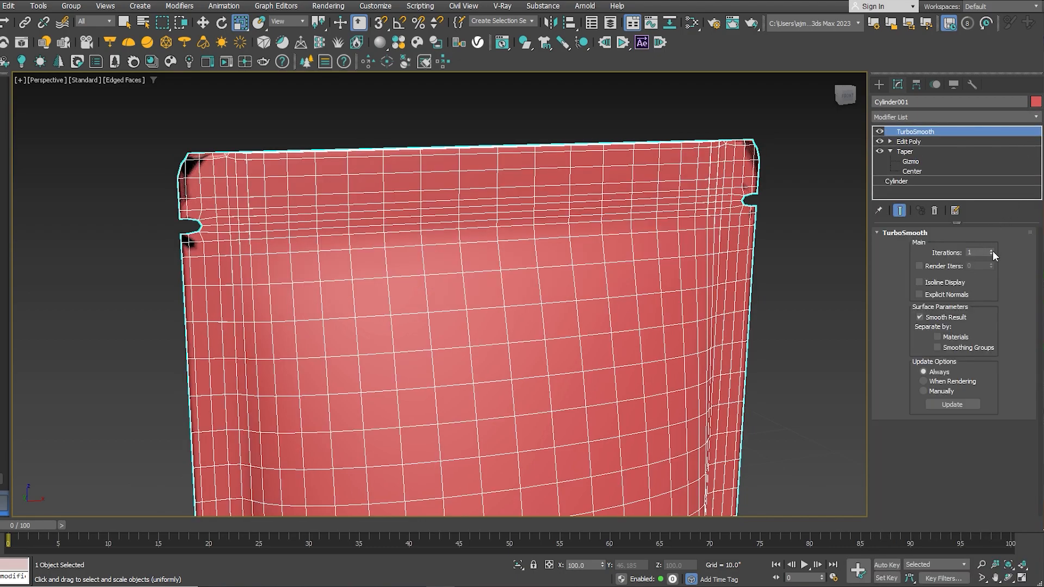
left_click(992, 251)
scroll(384, 313, "down", 3)
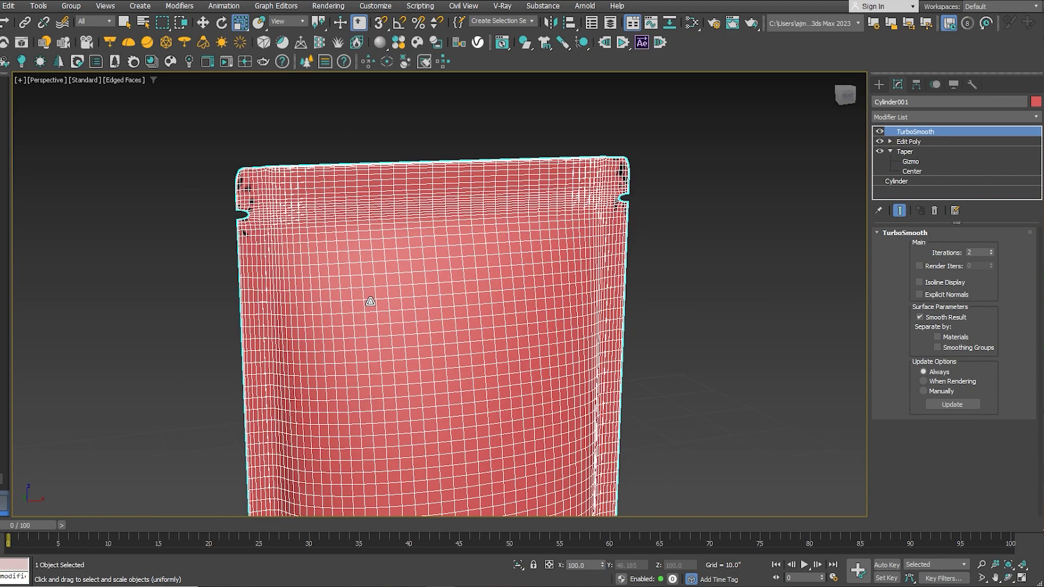
- Turn off the edged-faces display and add a Shell modifier to the pouch with an outer amount of 0.01"
key("F4")
scroll(363, 301, "down", 2)
middle_click_drag(364, 300, 557, 239)
key("w")
left_click(882, 116)
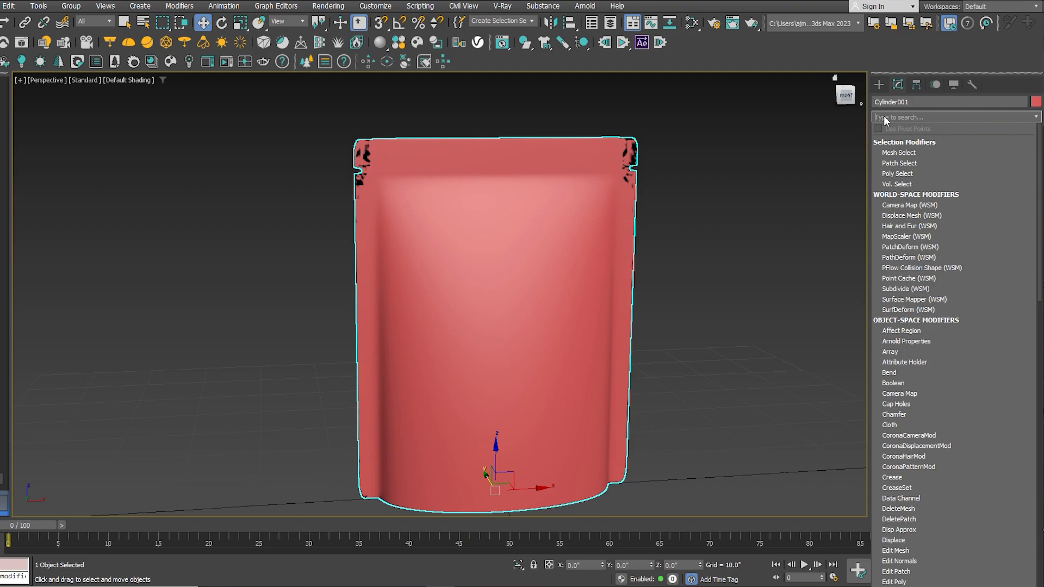
type("sh")
key("Return")
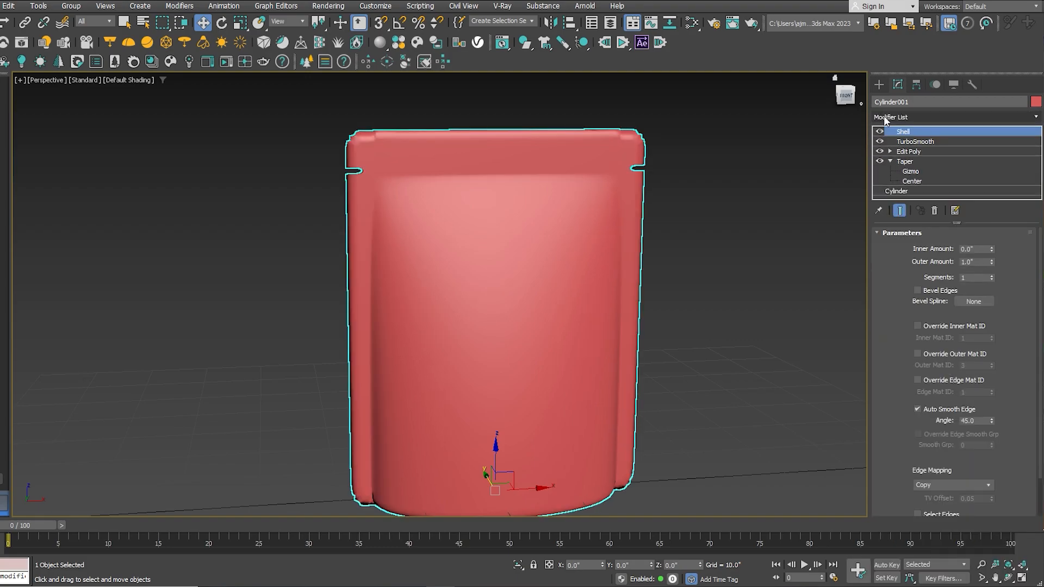
double_click(979, 262)
type("0.0")
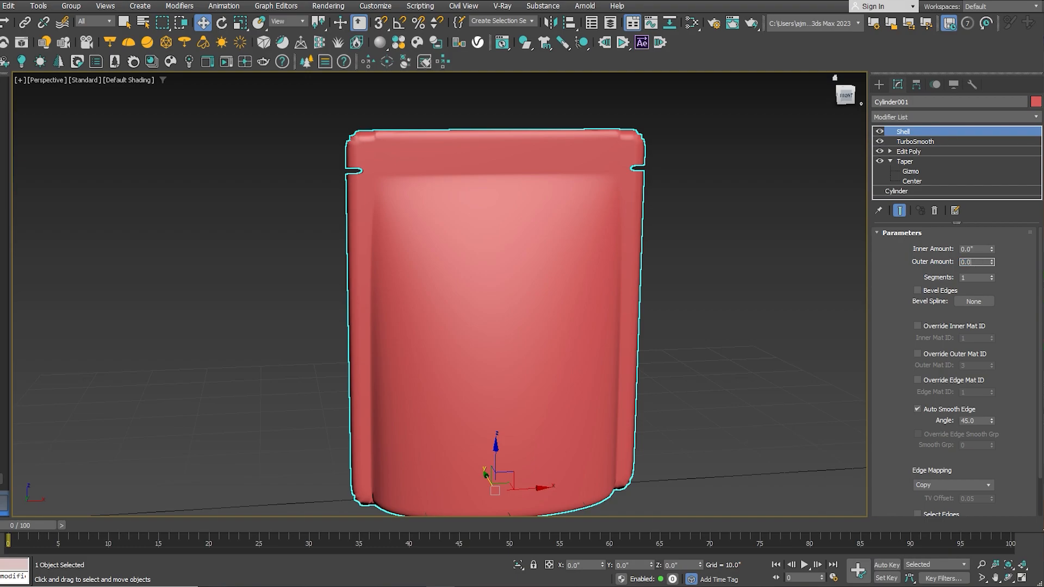
type("1")
key("Return")
left_click(717, 278)
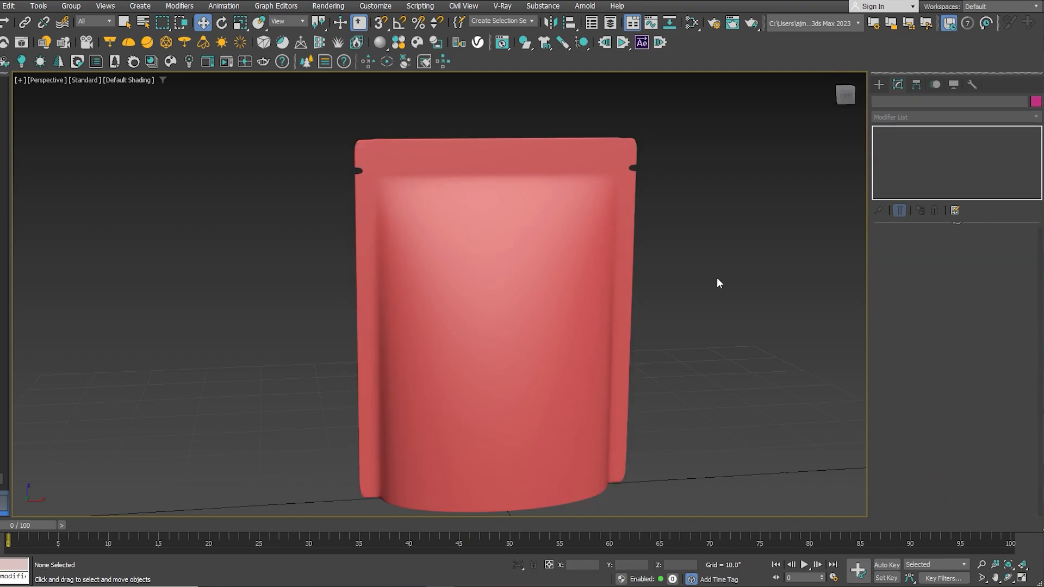
- Inspect the finished pouch from another angle with its mesh edges toggled, and frame the whole model
key("F4")
key("F4")
mouse_move(752, 287)
middle_mouse_down("alt")
mouse_move(548, 320)
mouse_move(622, 319)
mouse_move(706, 299)
mouse_move(857, 293)
mouse_move(909, 305)
middle_mouse_up("alt")
key("ctrl+a")
key("z")
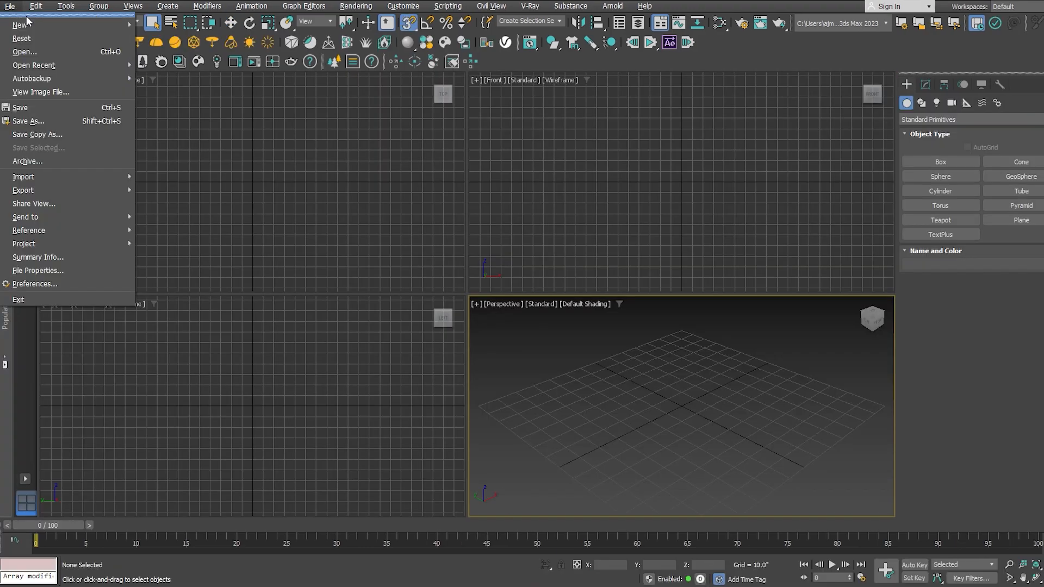
- Create a new scene from the interior studio template for showing off smaller objects, adopting the file's unit scale
mouse_move(89, 25)
left_click(197, 37)
scroll(703, 305, "down", 3)
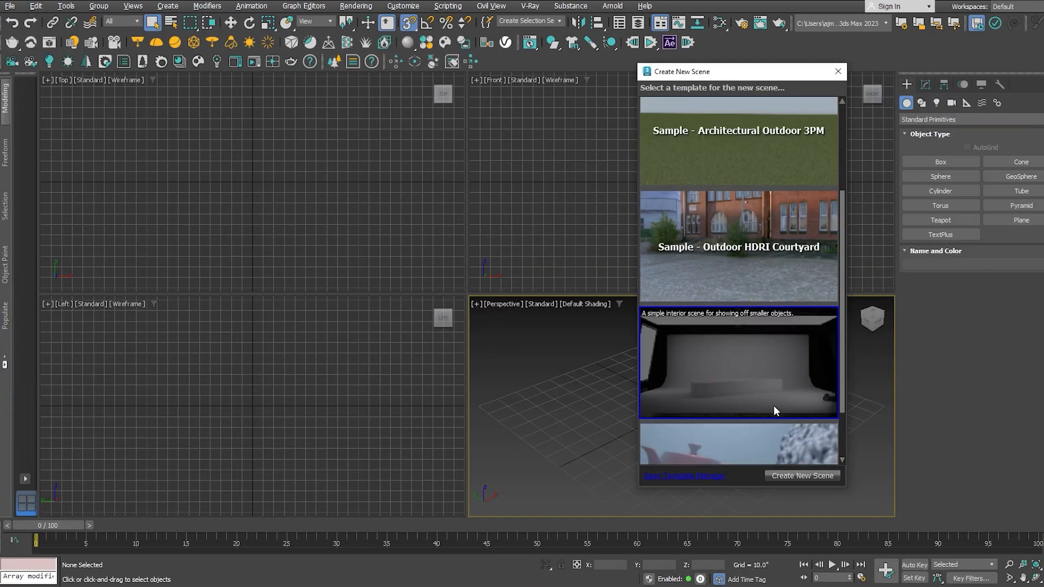
double_click(773, 405)
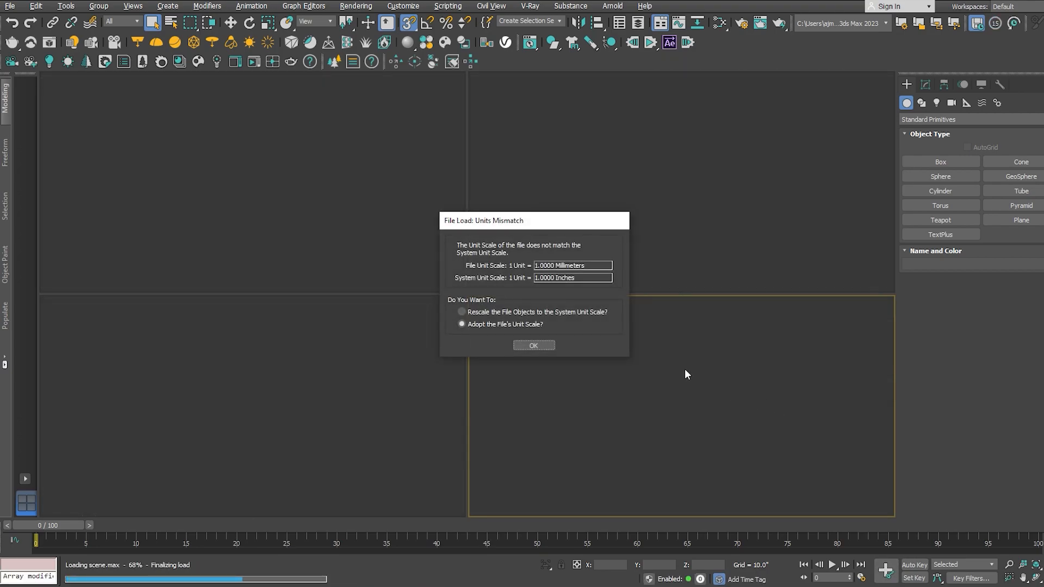
left_click(537, 343)
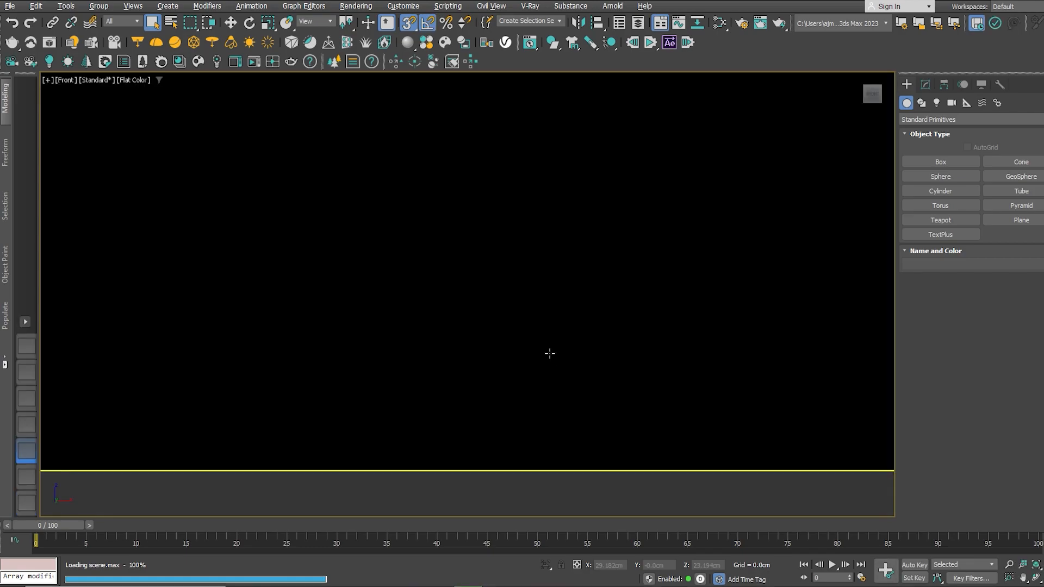
- Hide the Template_Studio_building object that encloses the studio
middle_click_drag(549, 353, 506, 354, "alt")
right_click(506, 354)
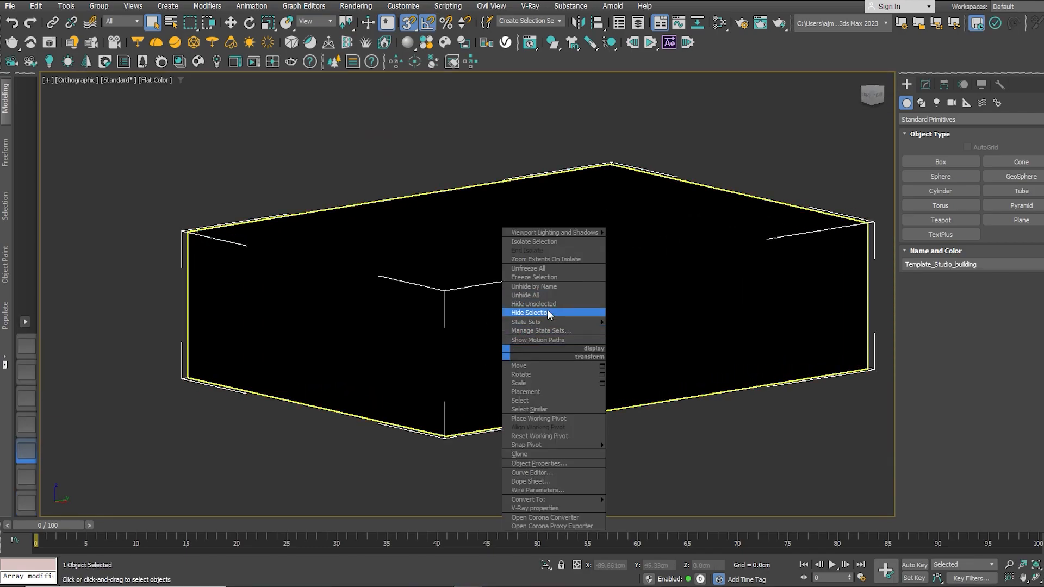
left_click(546, 312)
- Delete the red 3D text and the grey platform beneath it from the studio scene
scroll(526, 315, "up", 6)
middle_click_drag(598, 320, 335, 358, "alt")
scroll(602, 313, "up", 4)
middle_click_drag(608, 312, 625, 220, "alt")
left_click(582, 196)
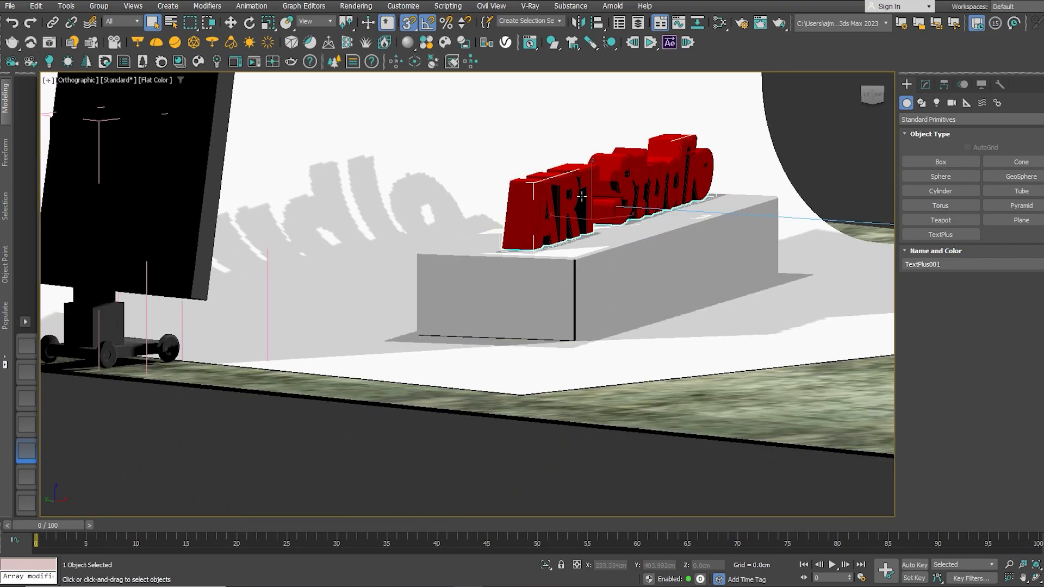
key("Delete")
left_click(579, 248)
key("Delete")
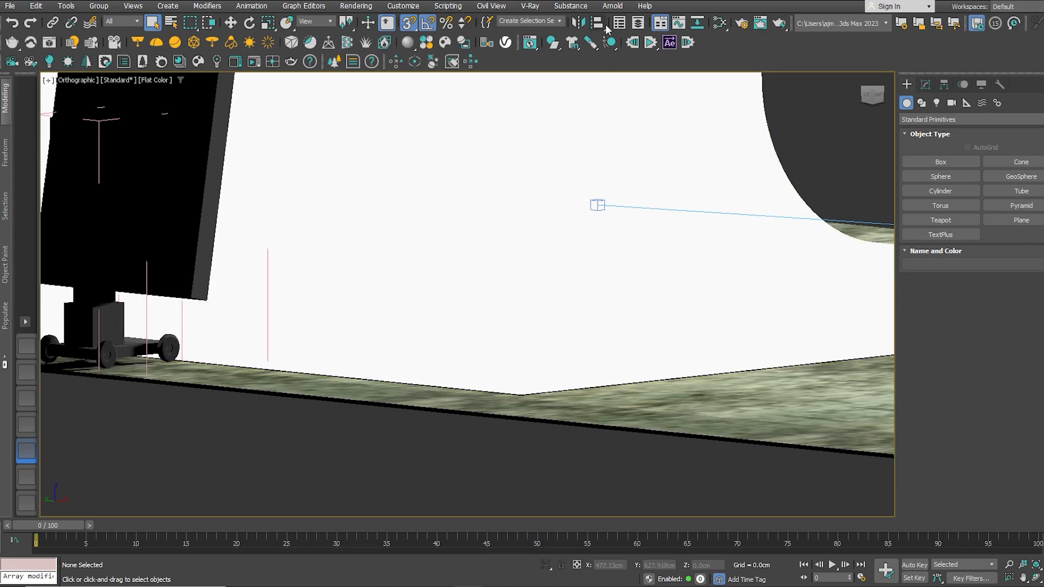
- Change the scene's renderer from ART Renderer to Arnold in the render setup
left_click(748, 27)
left_click(265, 115)
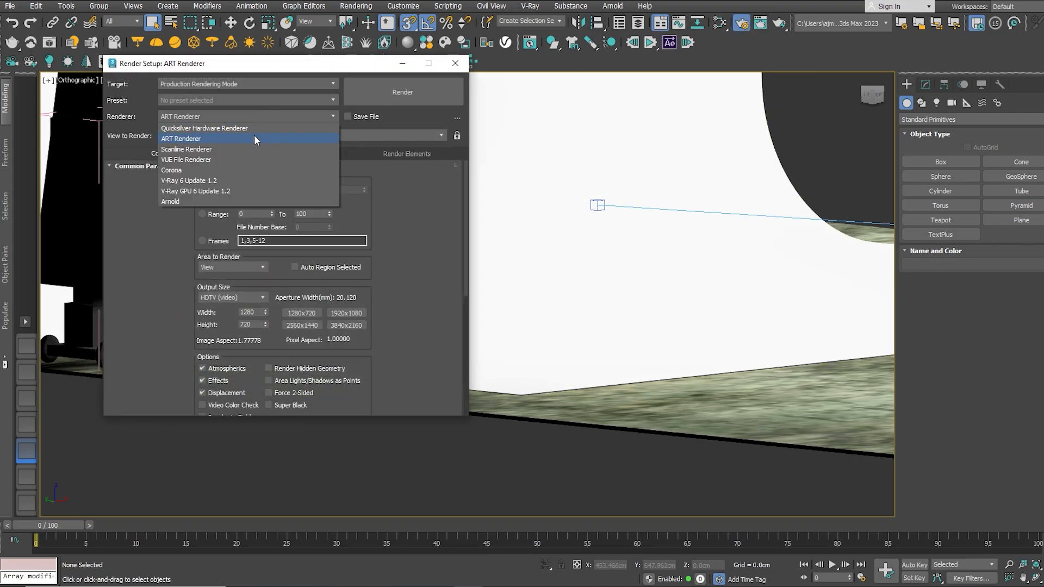
left_click(251, 201)
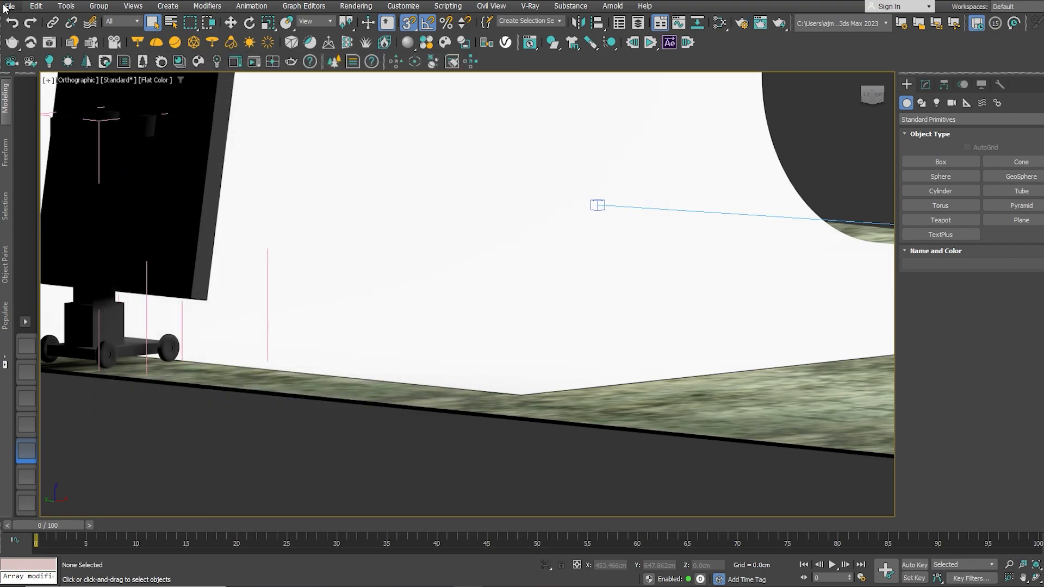
- Merge the Cylinder001 pouch from bag.max into the studio scene
left_click(5, 7)
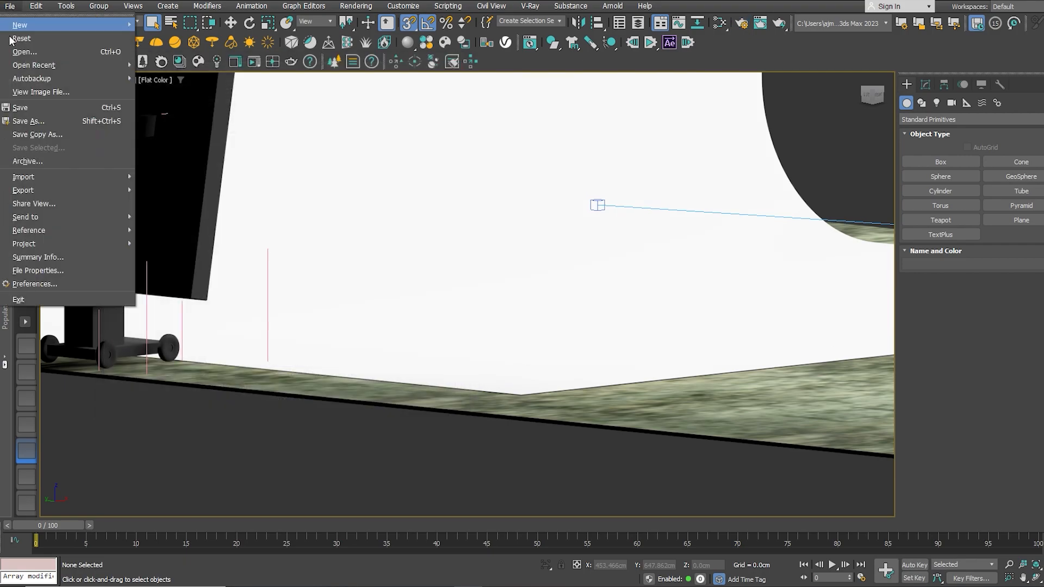
mouse_move(101, 177)
left_click(164, 189)
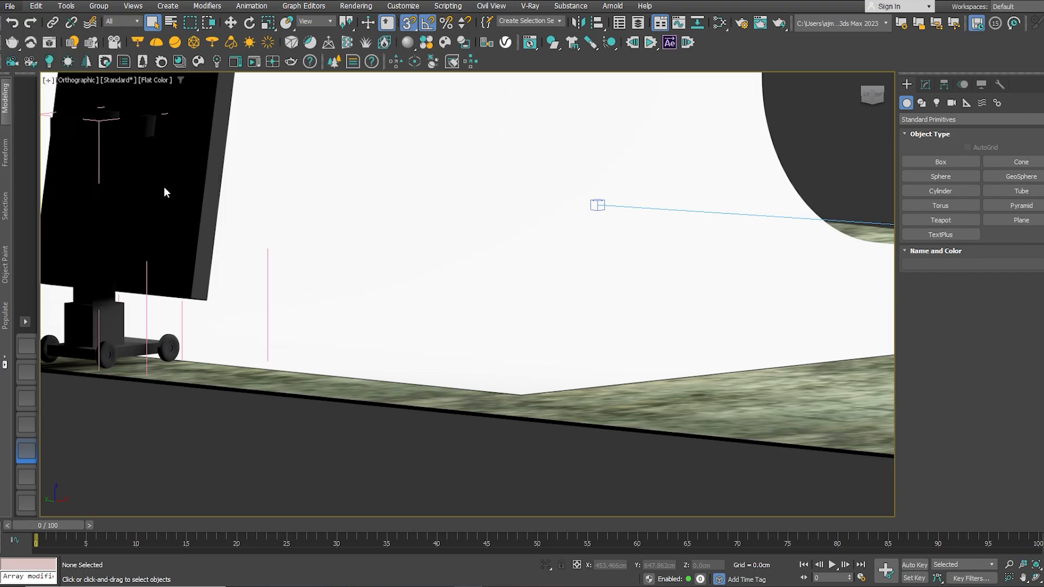
left_click(164, 189)
double_click(164, 190)
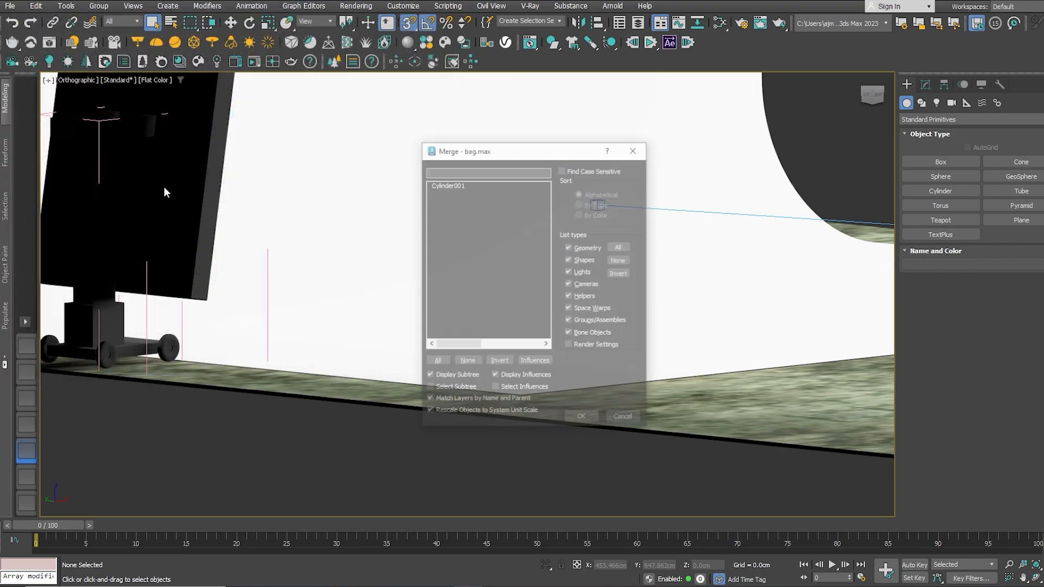
left_click(456, 185)
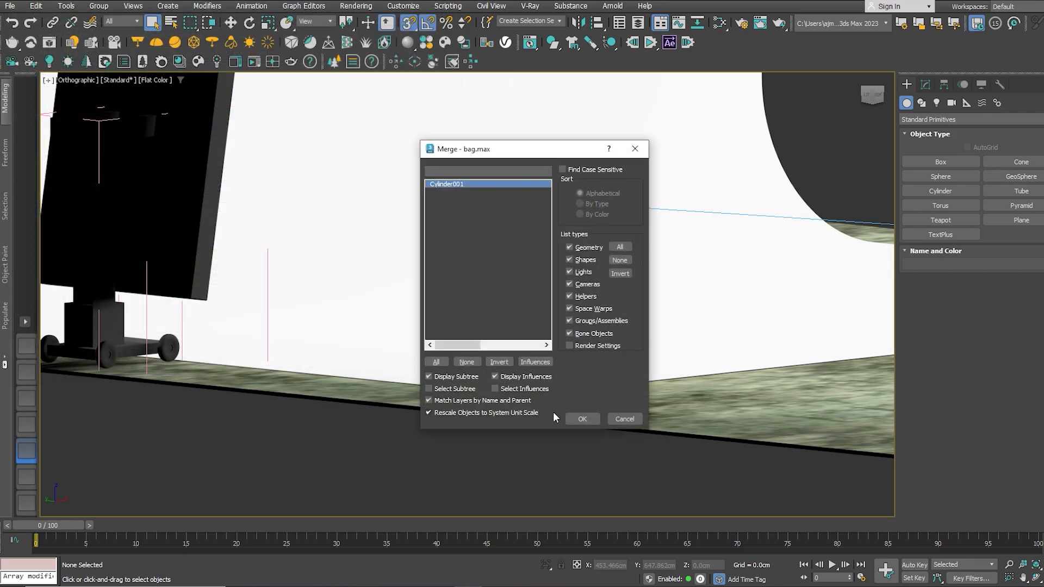
left_click(581, 419)
scroll(449, 371, "down", 4)
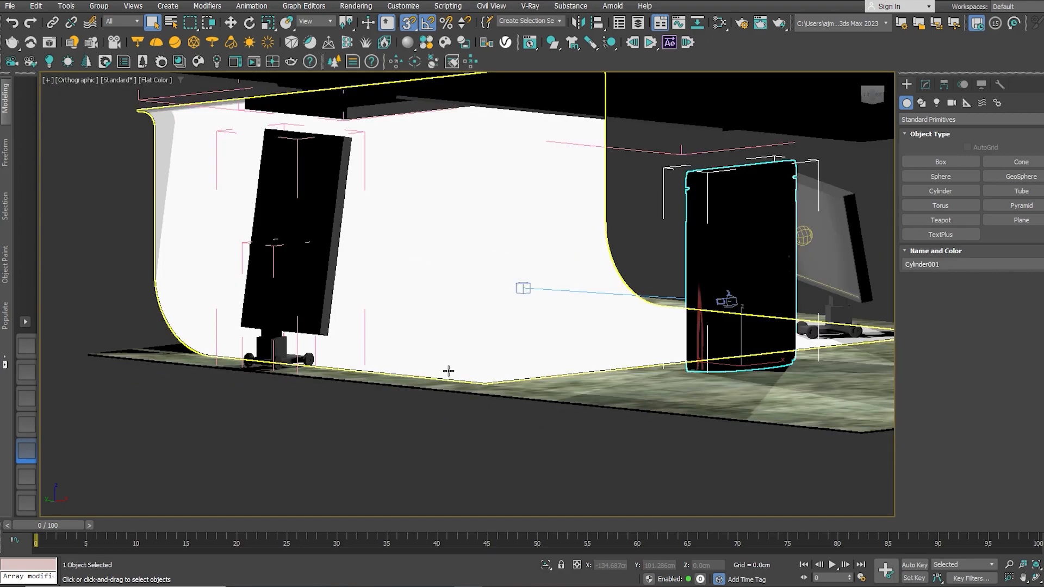
- Align the pouch center to center with the camera target in Y and scale it uniformly to about 45 percent
key("alt+a")
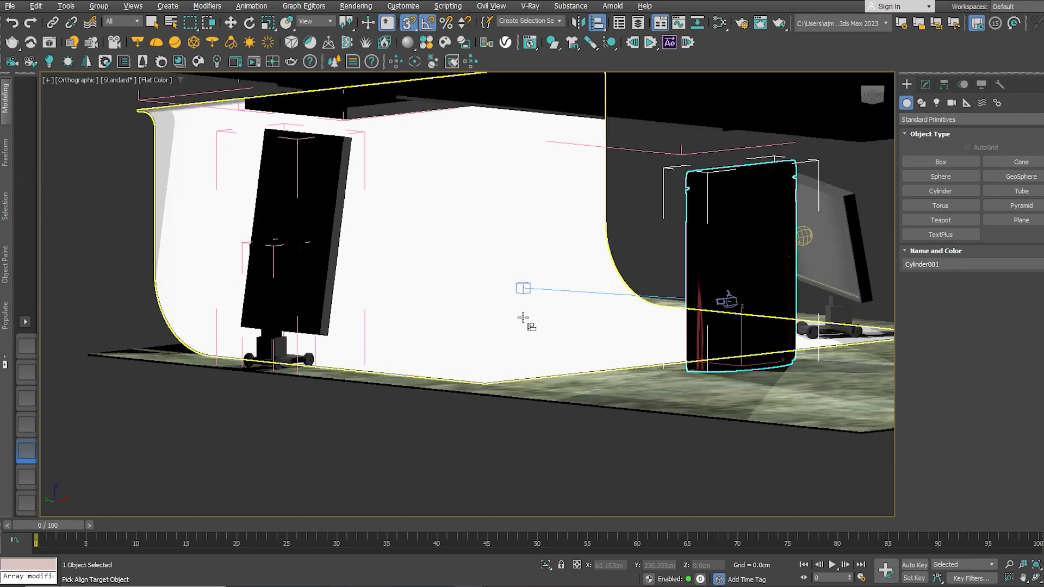
left_click(523, 287)
left_click(544, 390)
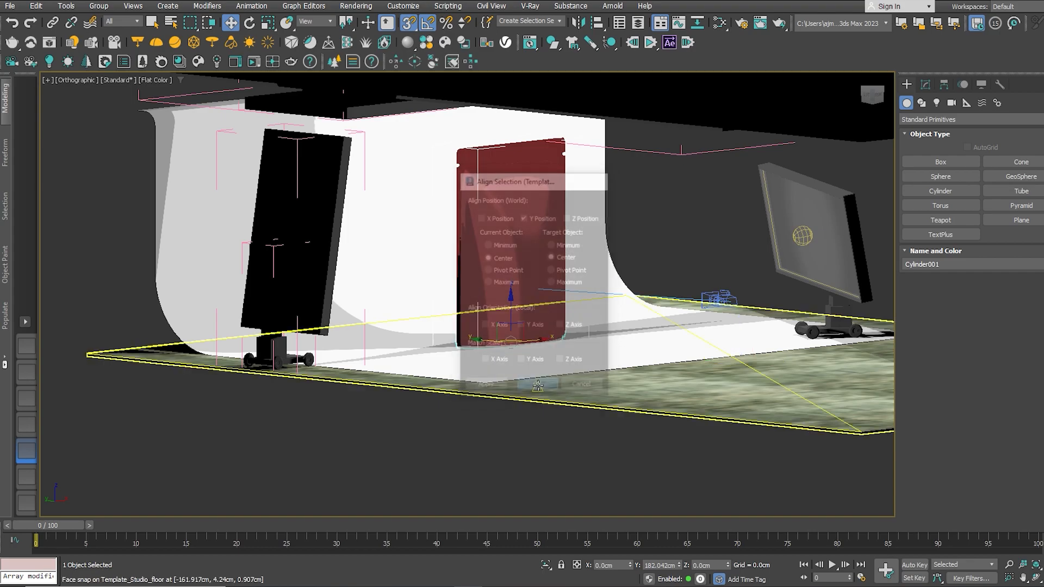
key("r")
left_click_drag(514, 321, 550, 405)
- Switch the viewport to Template-Camera-Close and shift the camera's framing to bring the pouch nearer the middle
key("c")
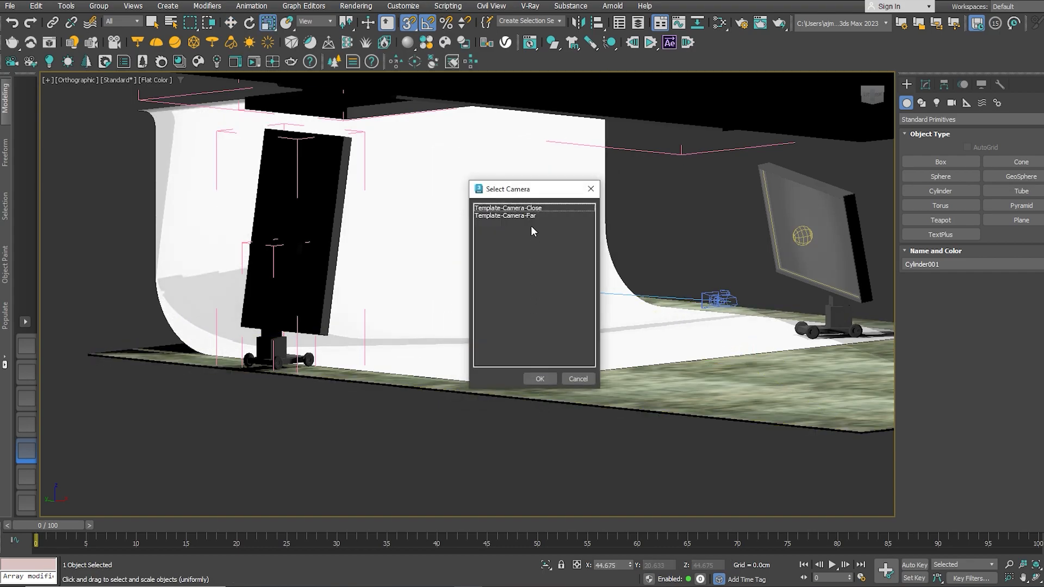
double_click(542, 207)
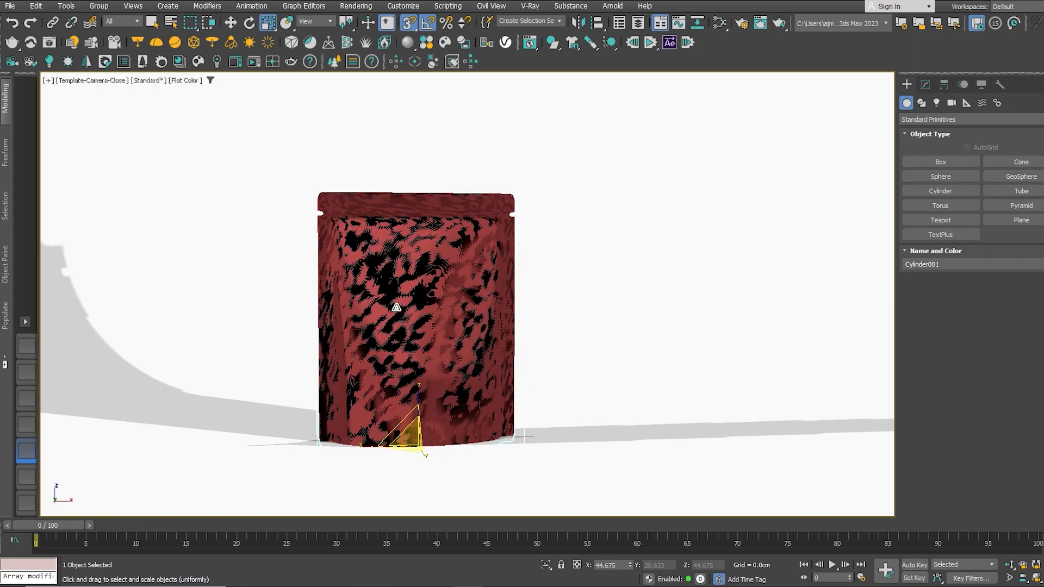
middle_click_drag(399, 308, 453, 306)
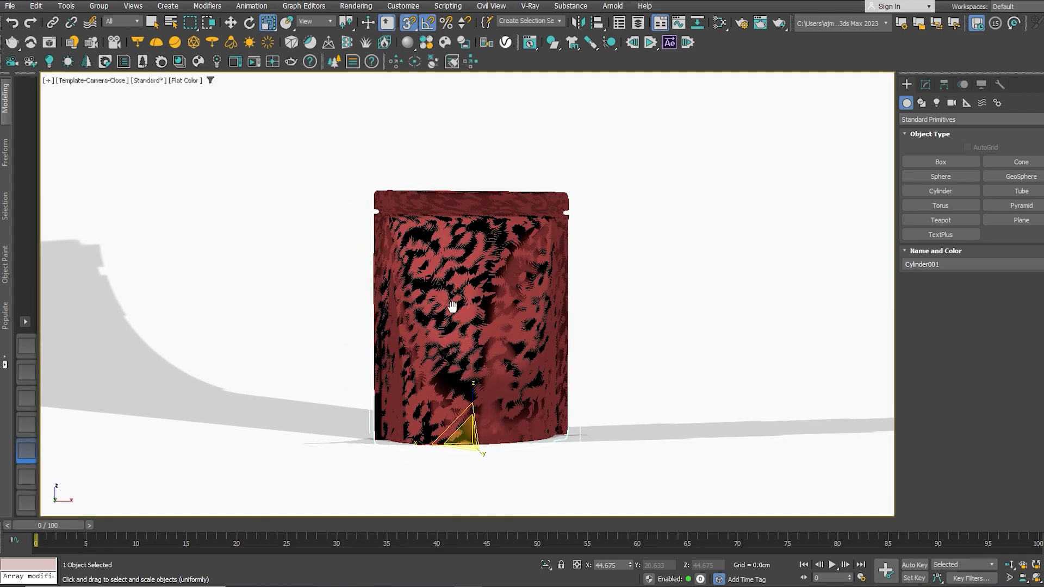
- Turn on the 4 x 3 12-Field Grid in the safe frames settings and center the pouch on the grid
left_click(48, 80)
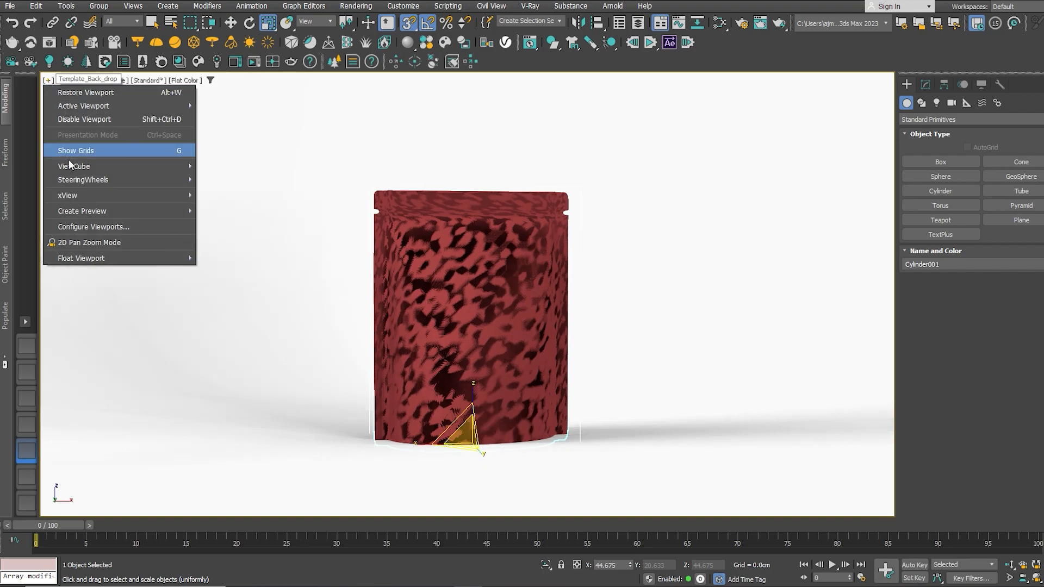
left_click(114, 227)
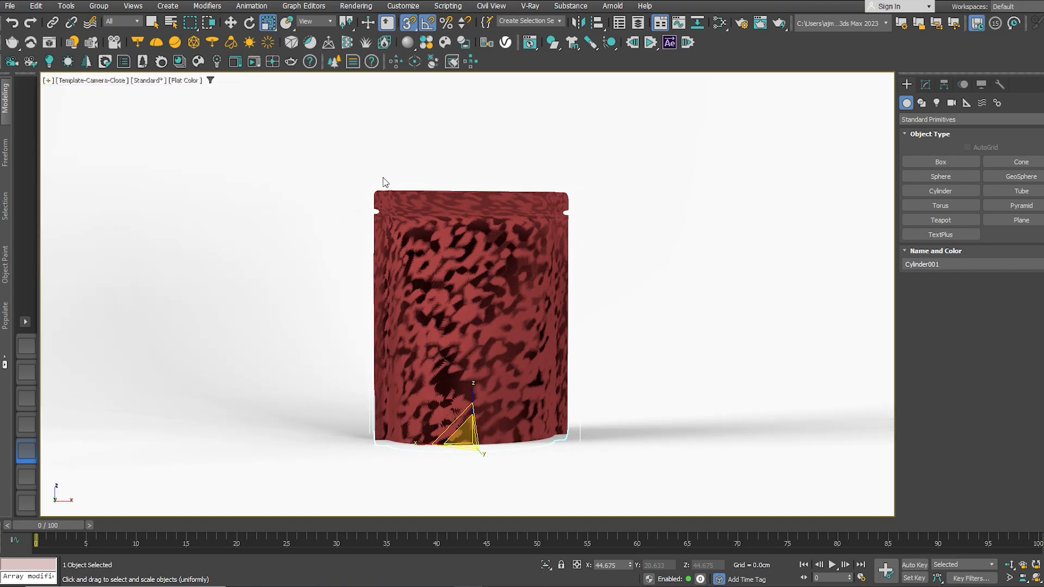
left_click(450, 152)
left_click(483, 153)
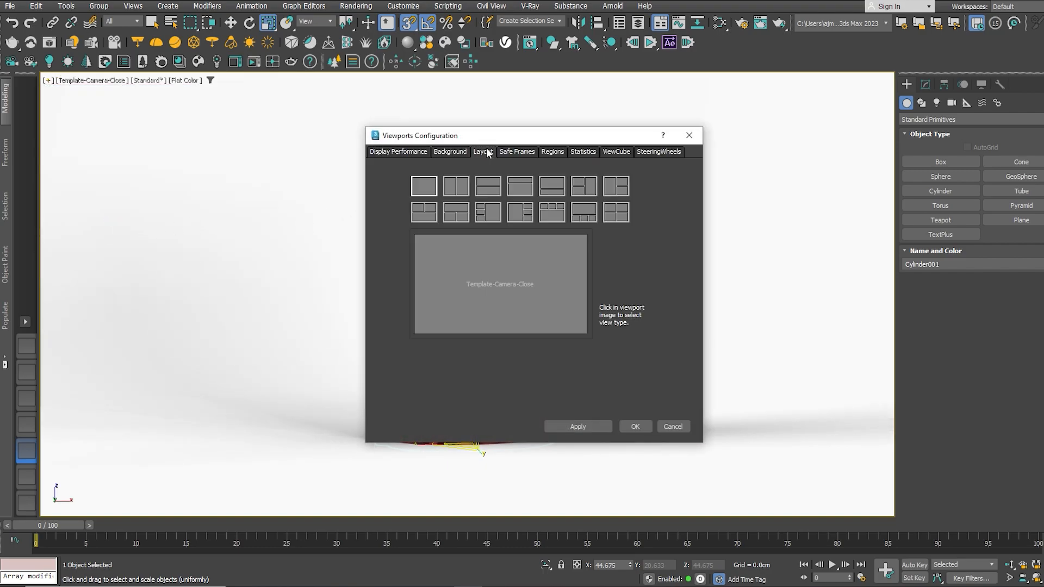
left_click(516, 153)
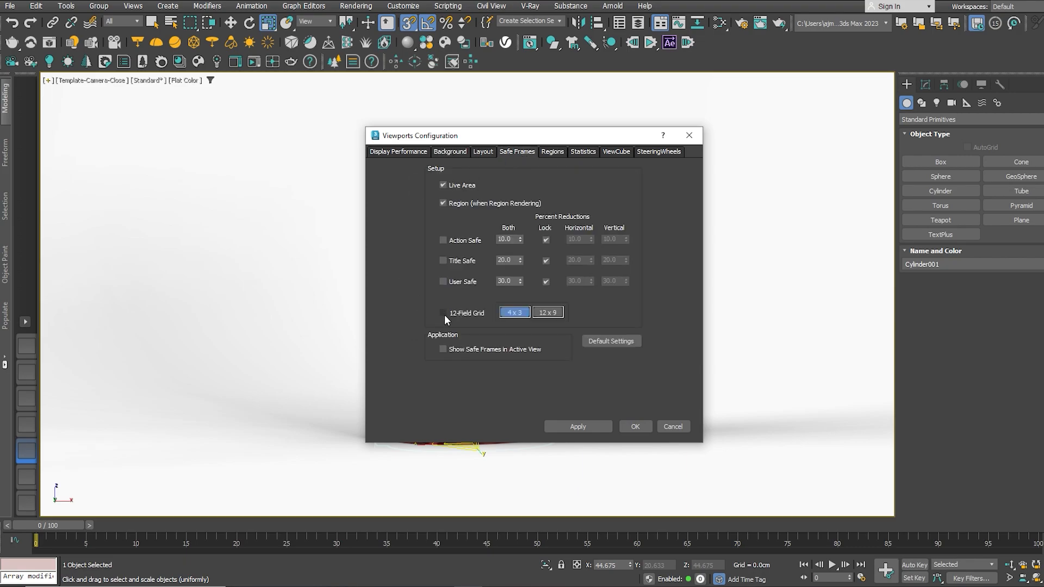
left_click(576, 426)
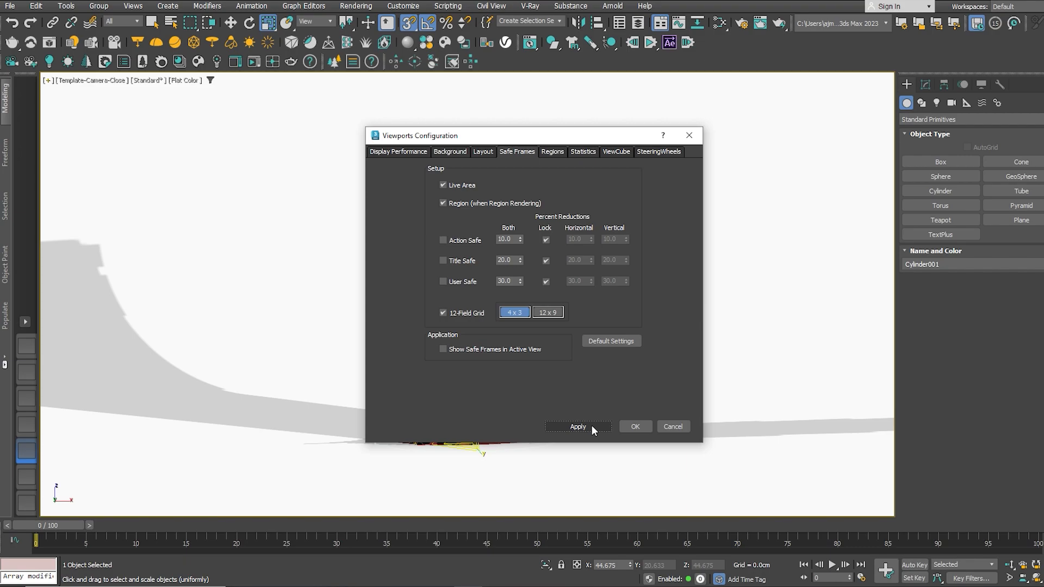
left_click(635, 426)
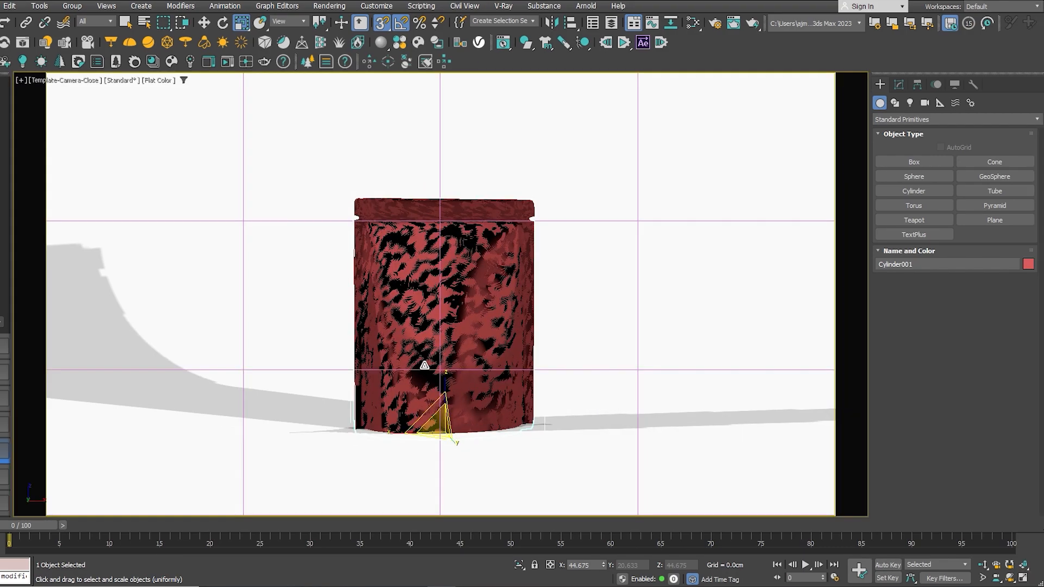
middle_click_drag(465, 322, 459, 312)
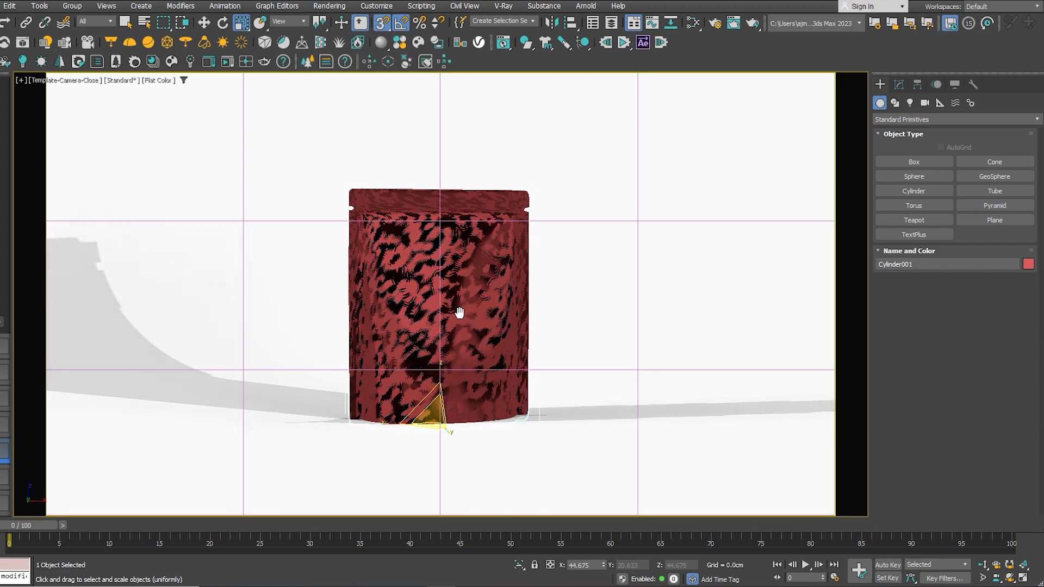
- Create a new material editor view named View2 and add a Physical Material to it
left_click(206, 288)
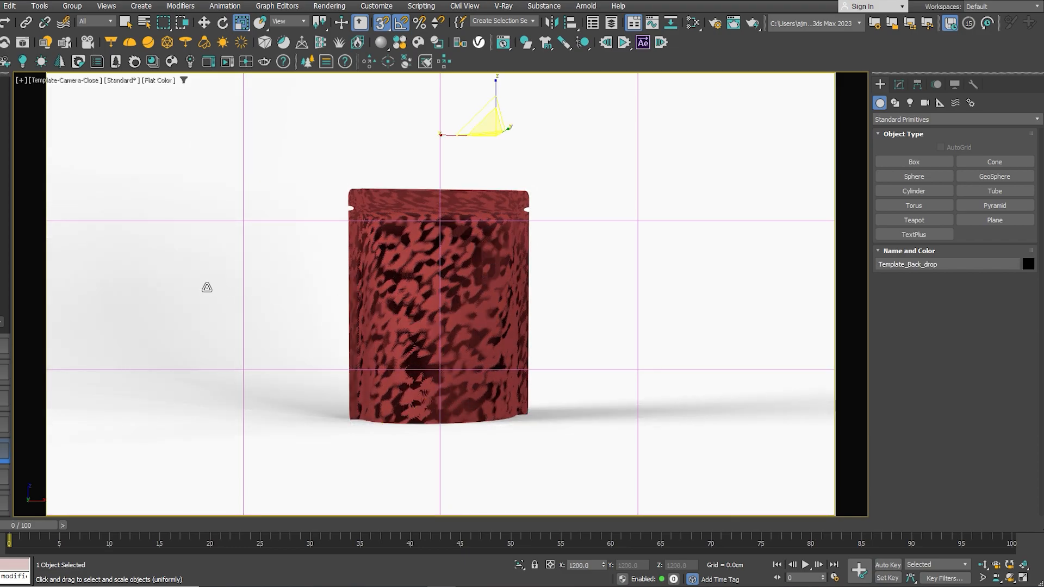
key("m")
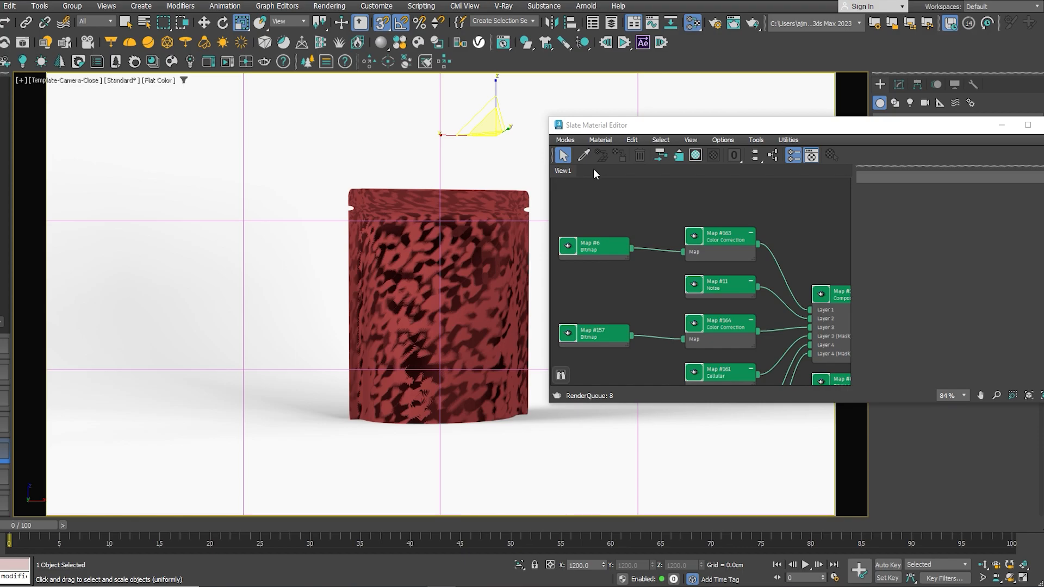
left_click(610, 177)
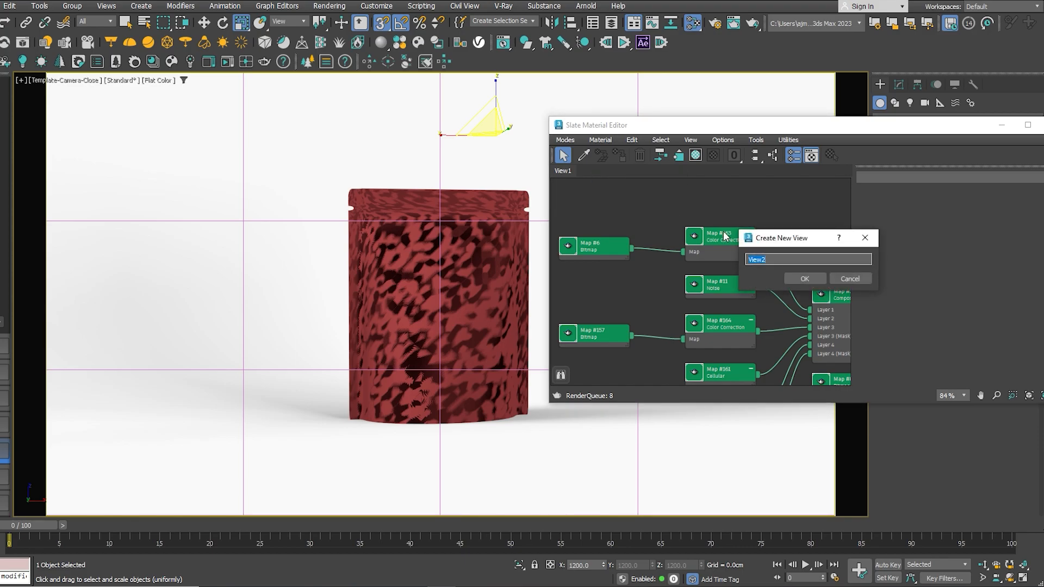
left_click(797, 277)
right_click(637, 229)
mouse_move(652, 235)
mouse_move(775, 235)
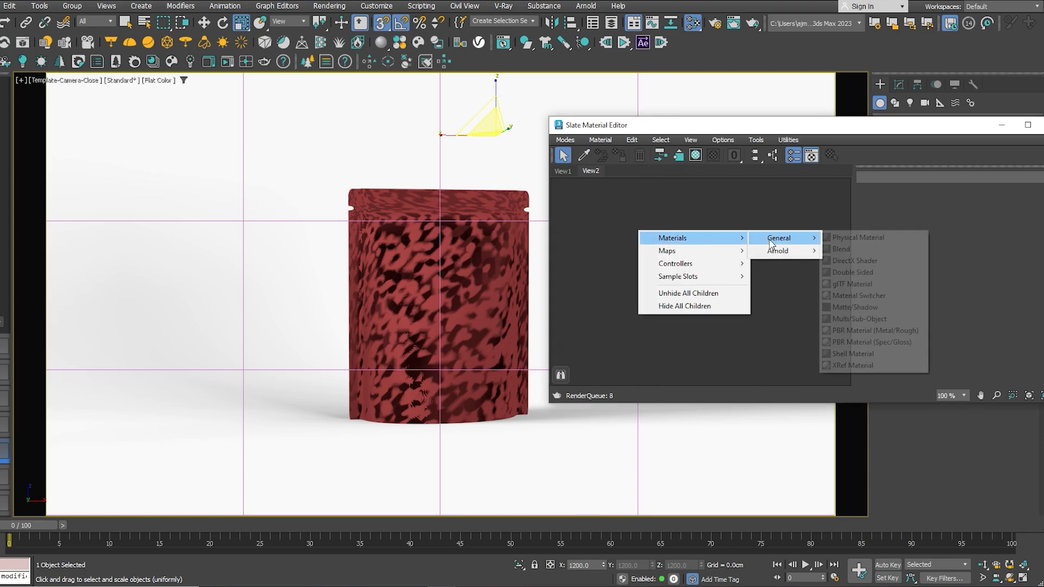
left_click(875, 235)
- Assign the new Physical Material to the pouch and apply the Glossy Paint preset to it
right_click(660, 243)
left_click(676, 250)
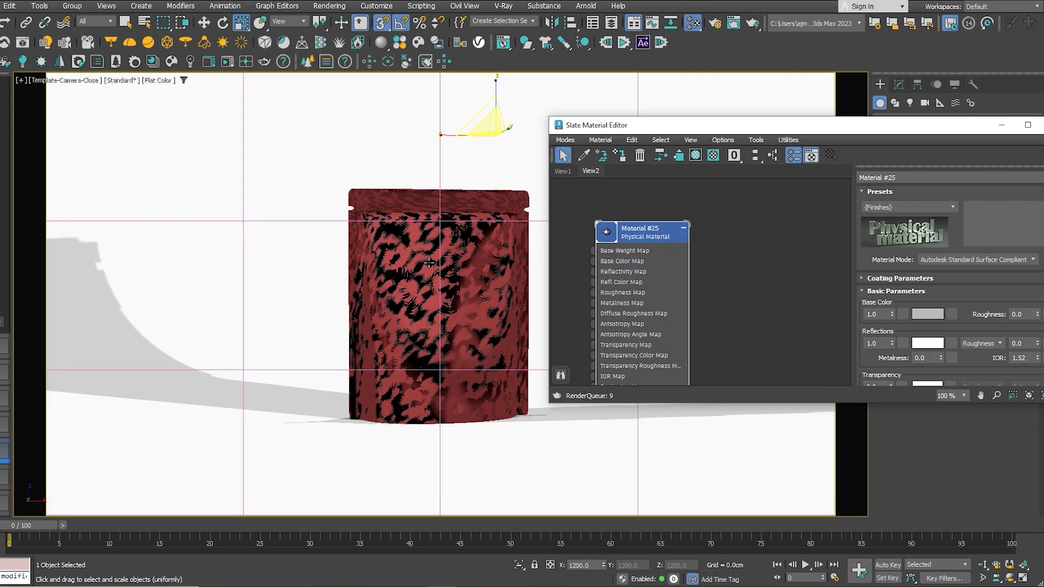
left_click(429, 264)
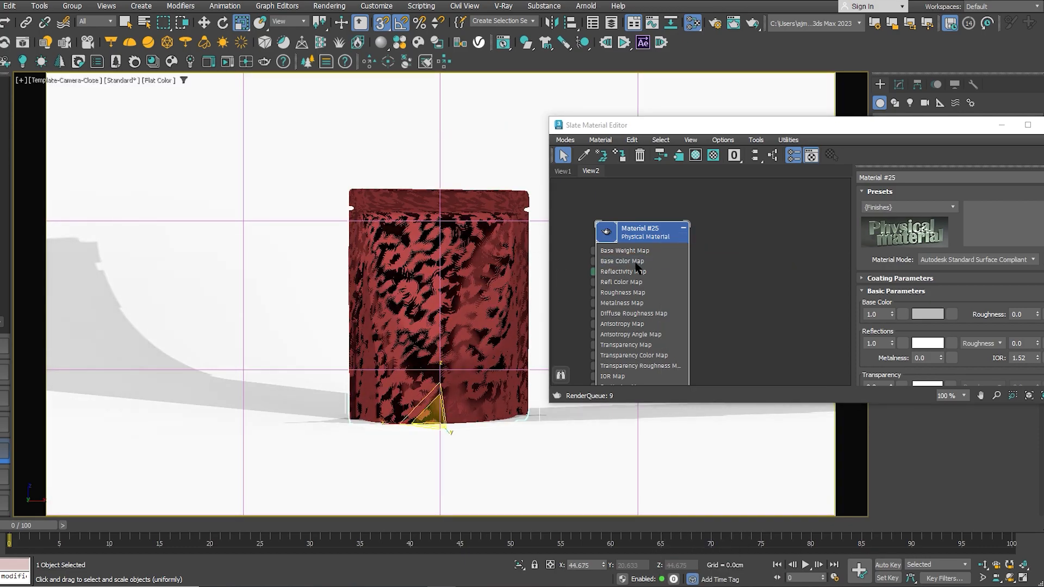
right_click(639, 233)
left_click(660, 250)
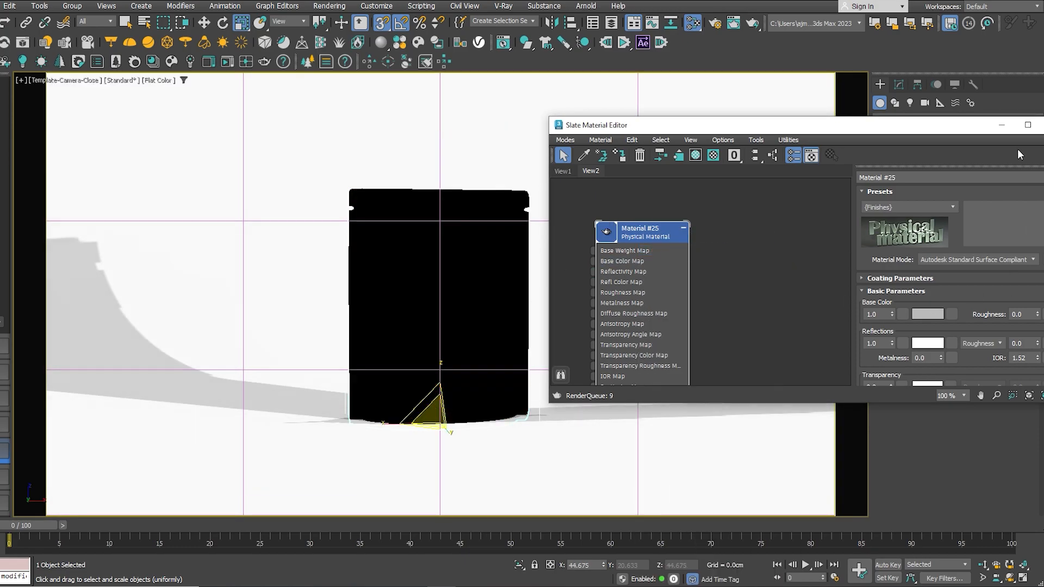
left_click(924, 206)
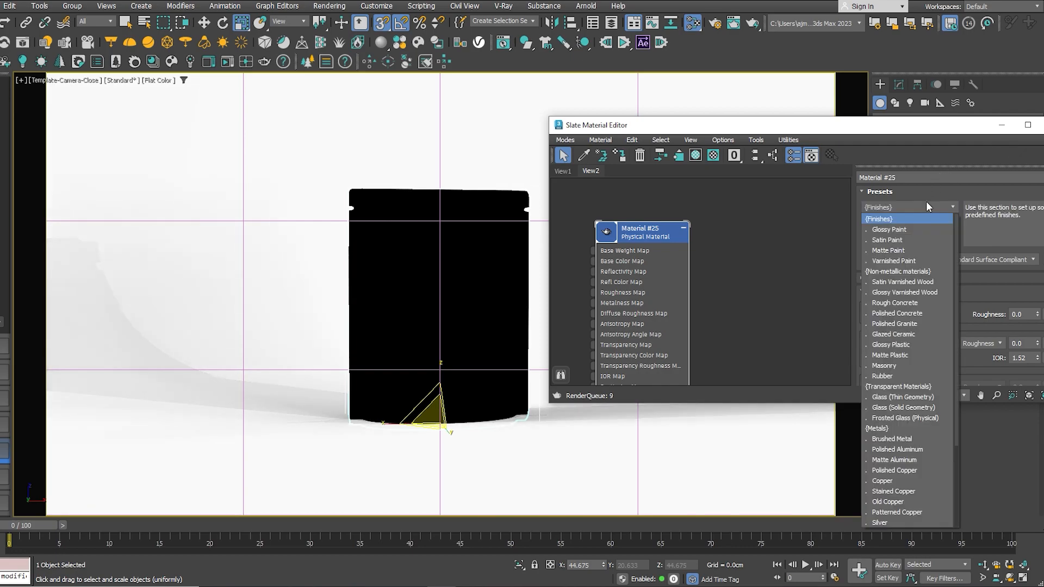
left_click(915, 229)
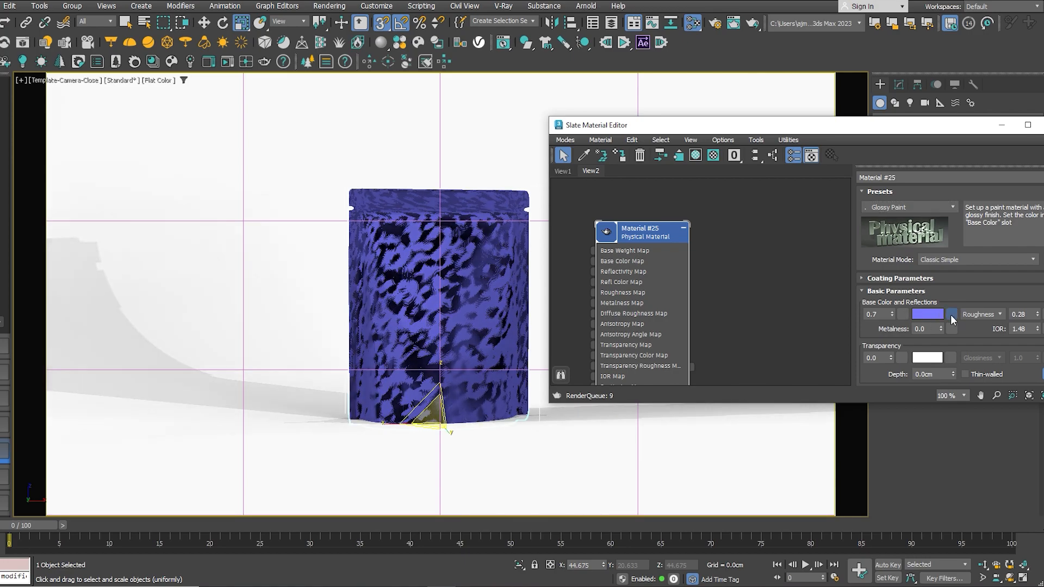
- Load the Dry Fruits label image from the Downloads folder as a Bitmap in the pouch material's base color
left_click(951, 314)
type("bit")
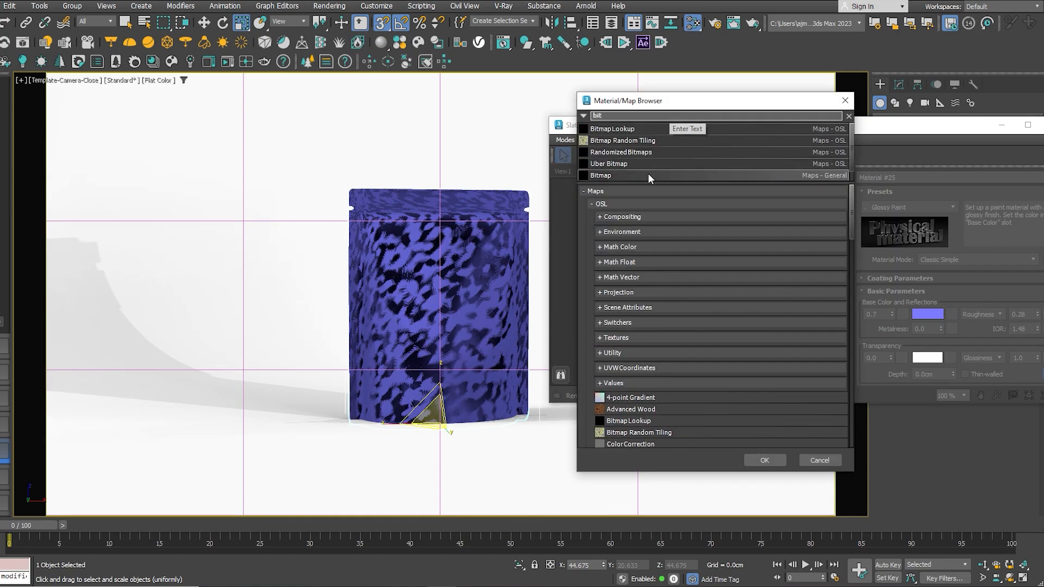
double_click(648, 175)
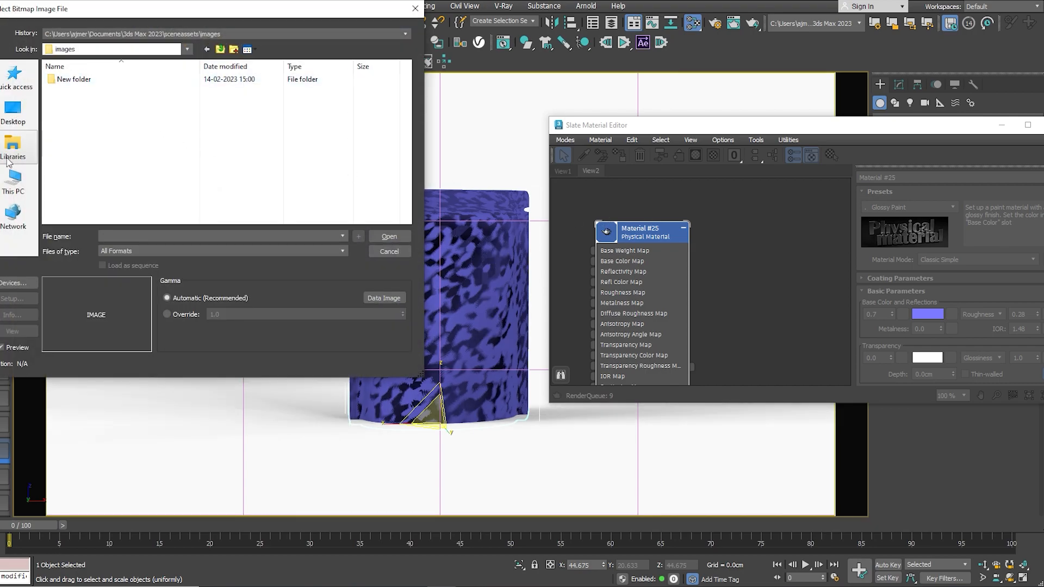
left_click(13, 181)
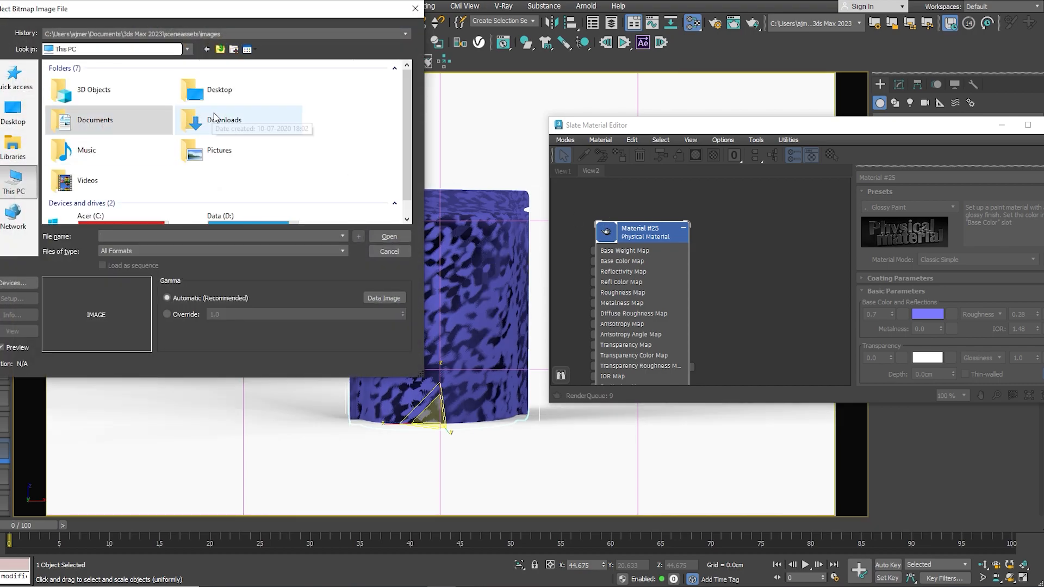
double_click(196, 116)
left_click(106, 103)
double_click(107, 103)
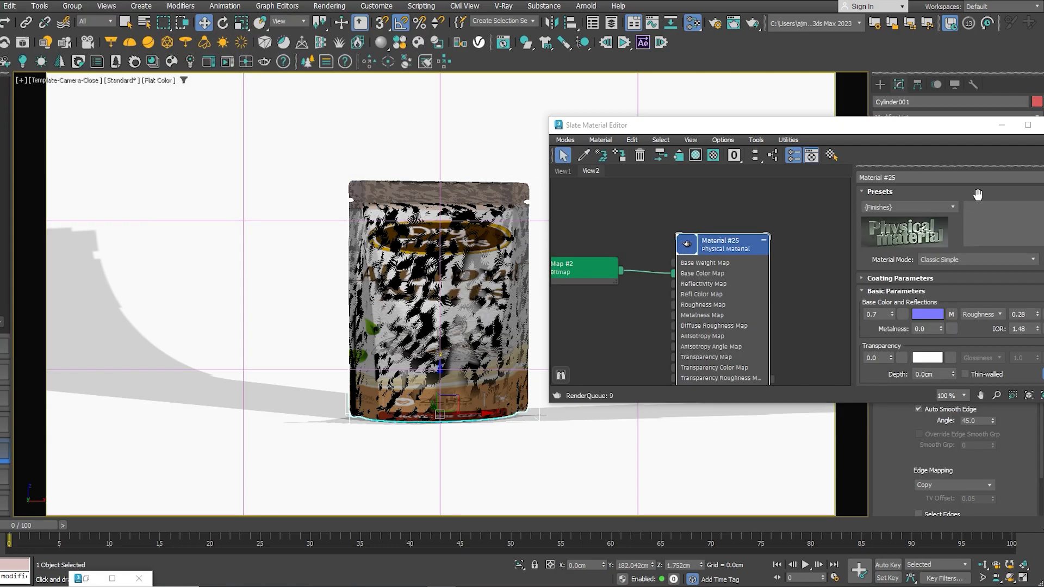
- Add a UVW Map modifier to the pouch with planar mapping aligned to Y and fitted to the object
left_click(1000, 125)
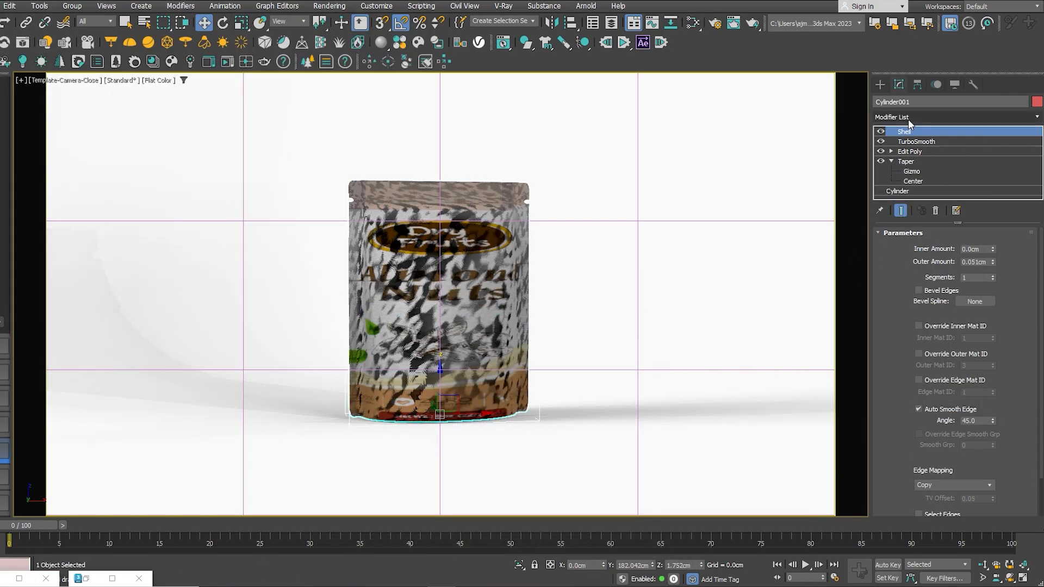
left_click(908, 117)
type("uvw")
key("Return")
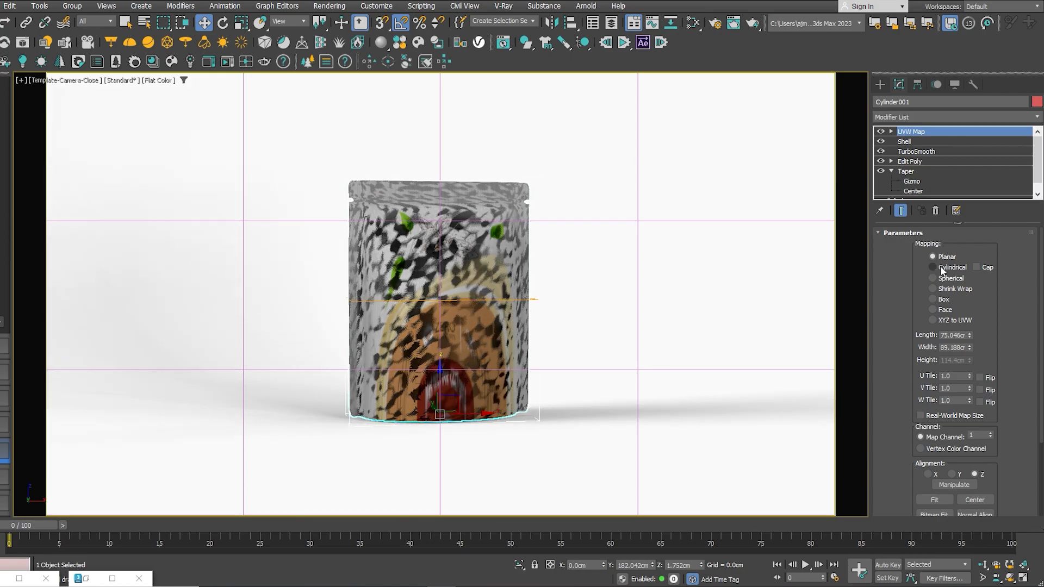
left_click(952, 474)
left_click(935, 501)
scroll(908, 427, "down", 3)
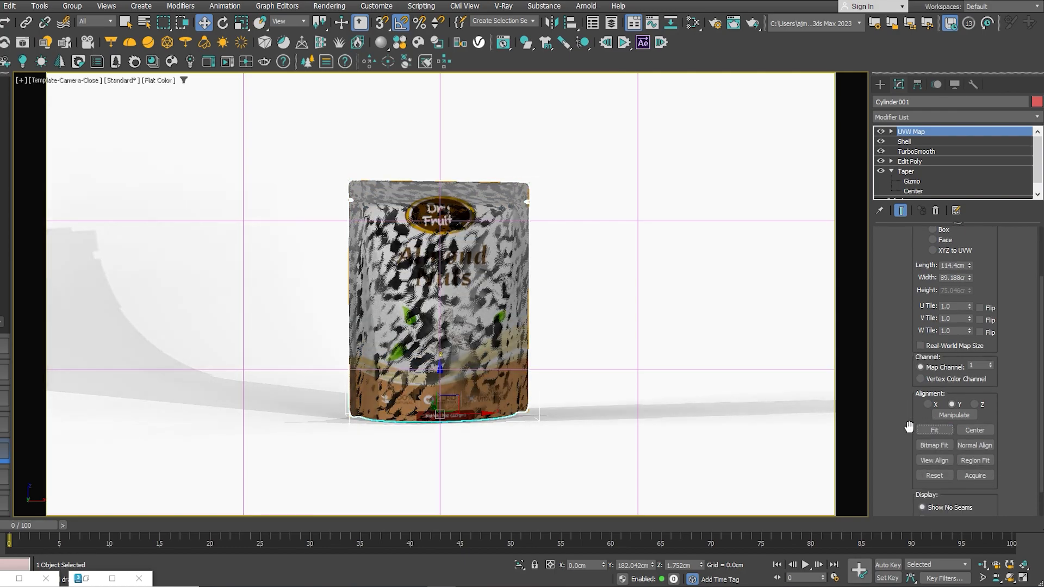
- Sample the studio backdrop's material from the scene into View2 of the material editor and place its node in an empty area
left_click(880, 84)
key("m")
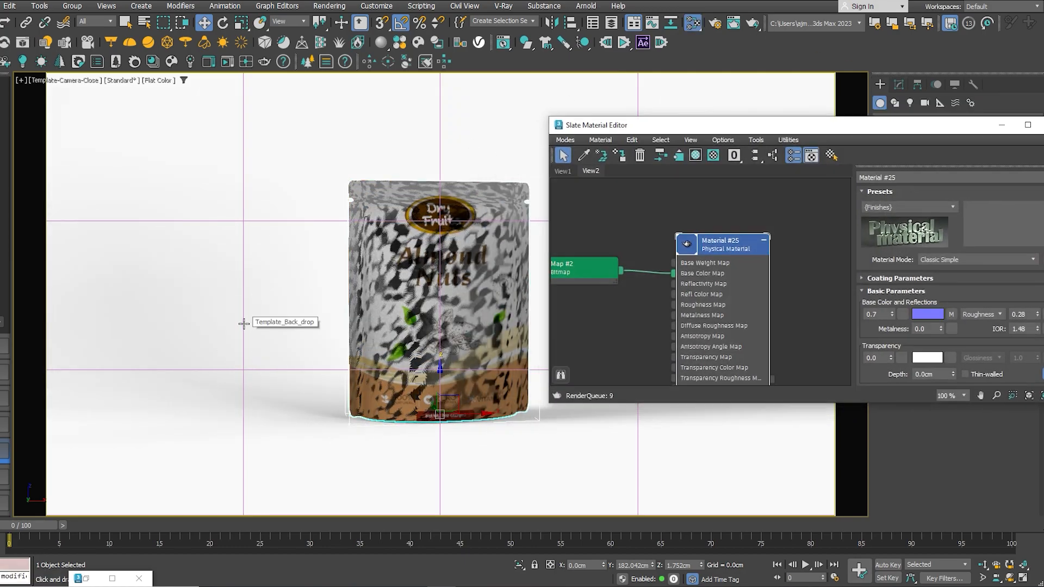
left_click(585, 156)
left_click(306, 125)
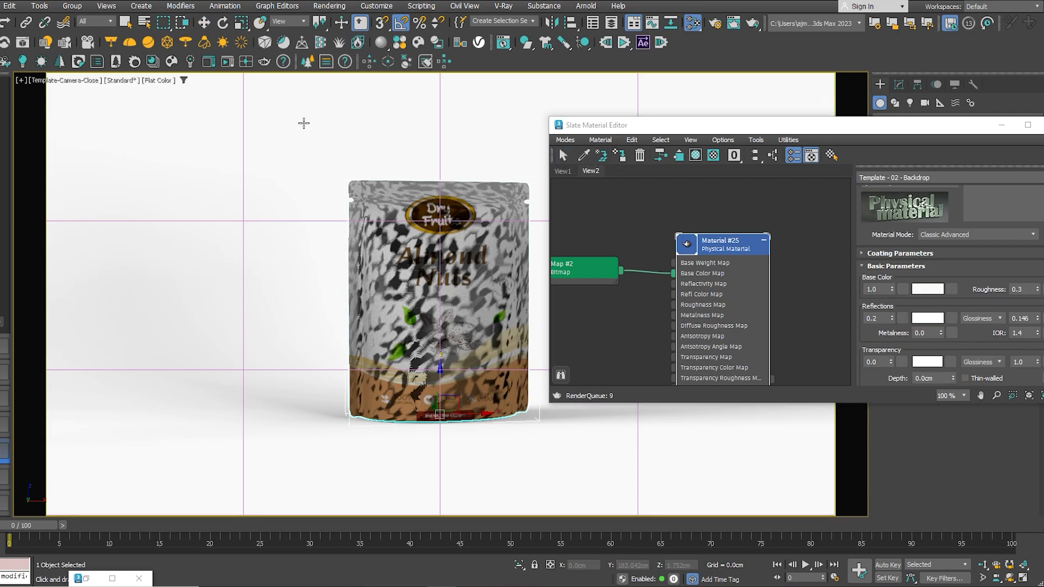
scroll(679, 258, "down", 2)
middle_click_drag(670, 273, 569, 196)
left_click_drag(569, 200, 753, 283)
middle_click_drag(711, 279, 660, 300)
scroll(661, 300, "up", 1)
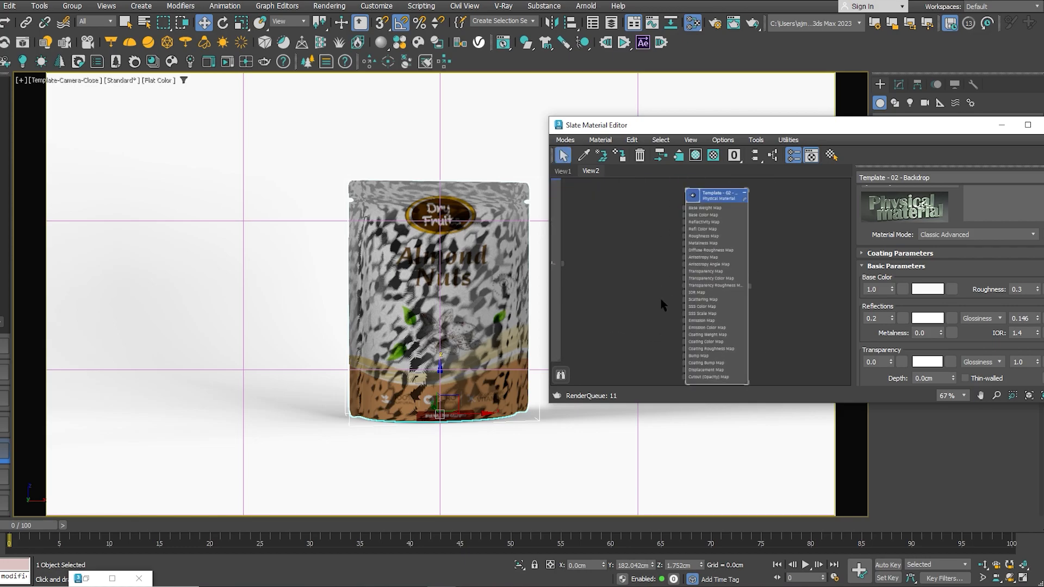
- Add a Denoiser Oidn imager to the post effects of the Arnold render
left_click(93, 575)
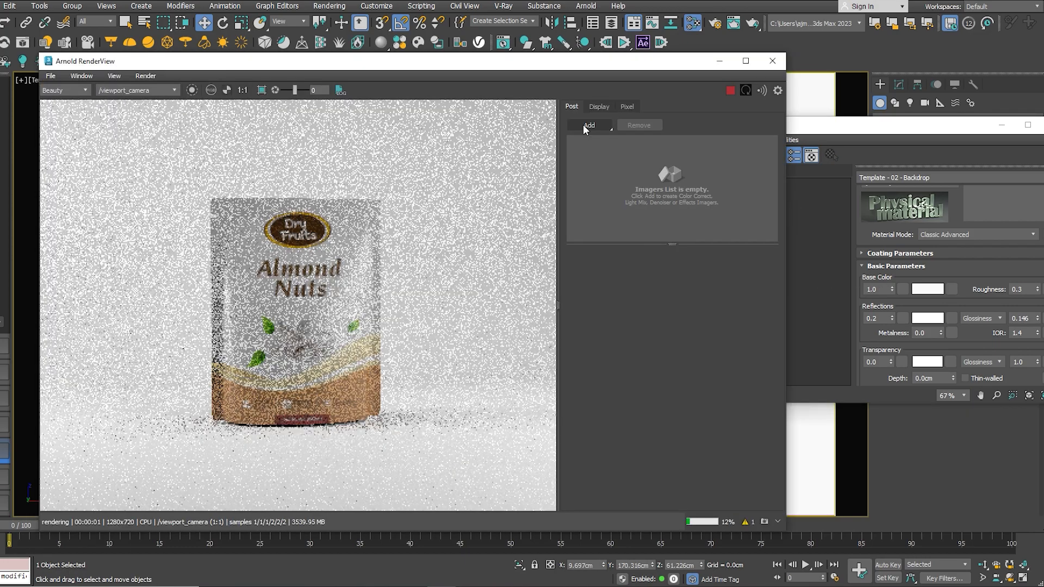
left_click(587, 126)
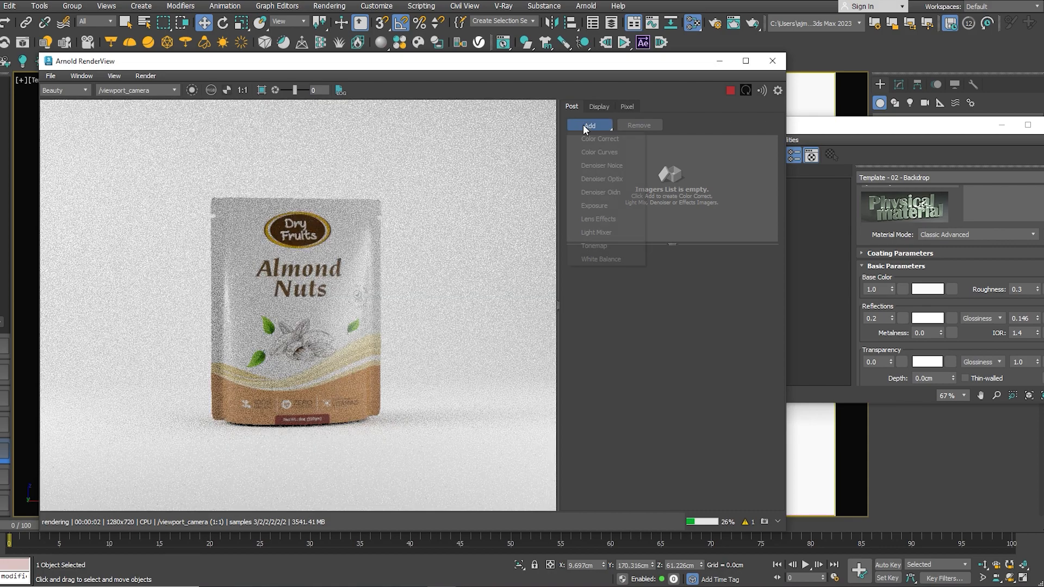
left_click(601, 192)
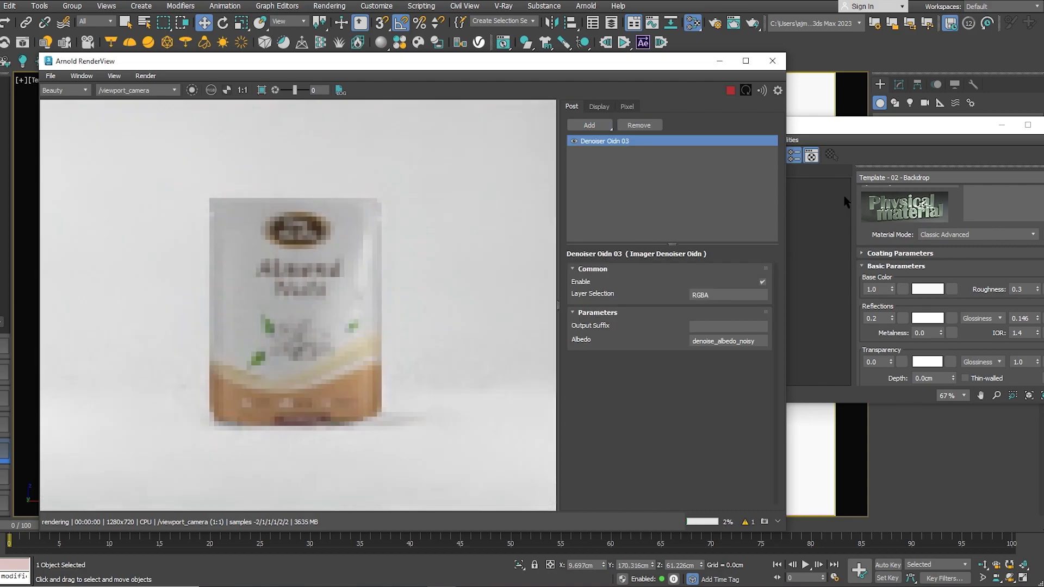
- Set the backdrop material's base color to olive-brown 928862, sampled from the pouch label in the render
left_click(809, 228)
left_click(695, 244)
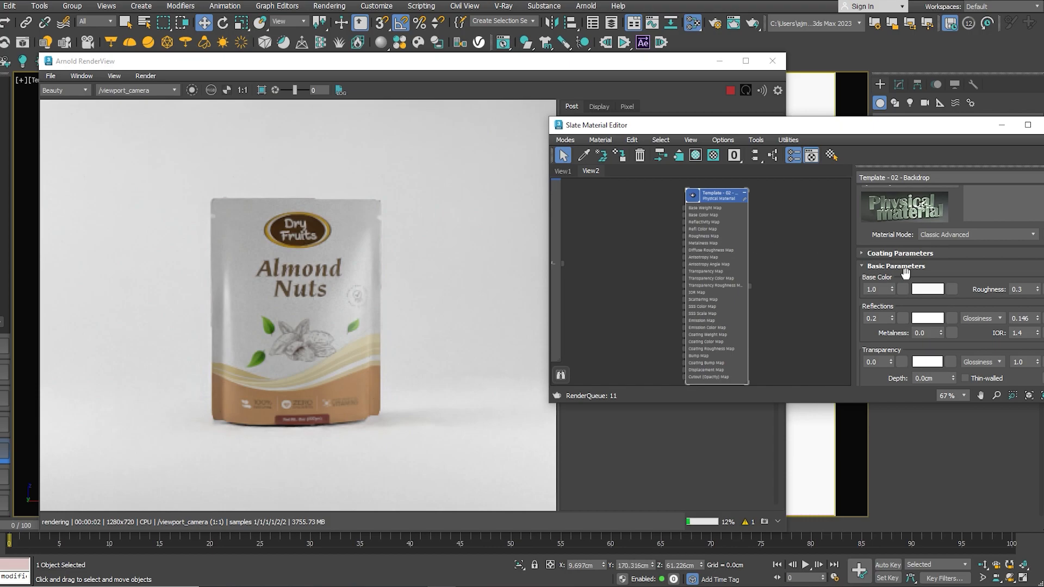
left_click(931, 292)
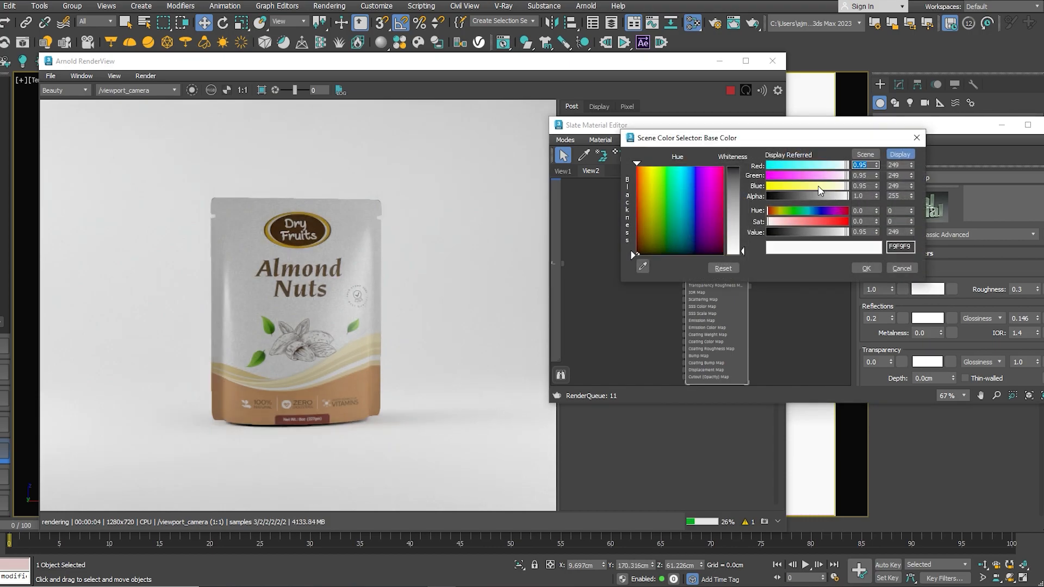
left_click_drag(811, 167, 798, 167)
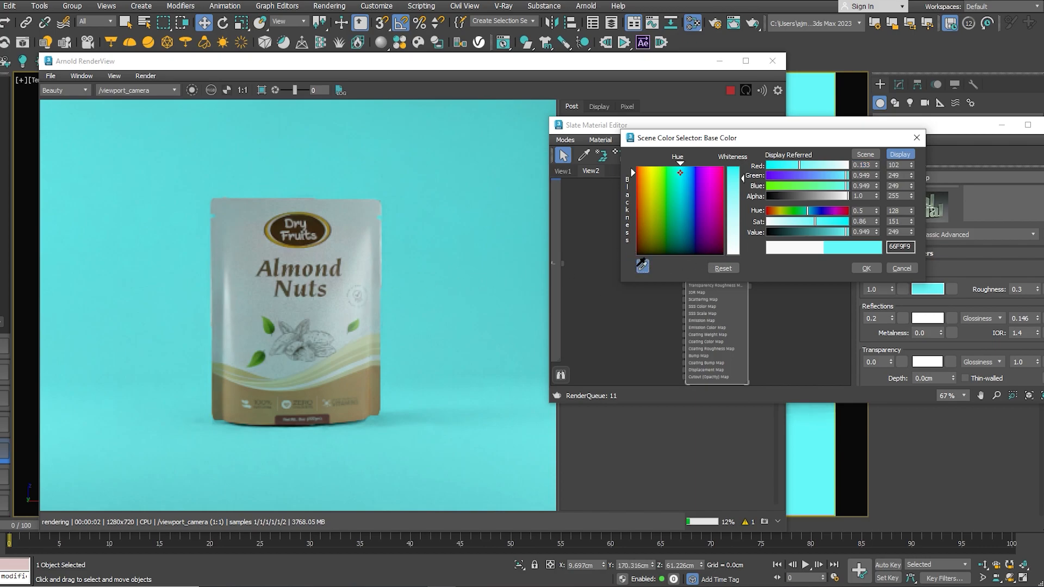
left_click(359, 382)
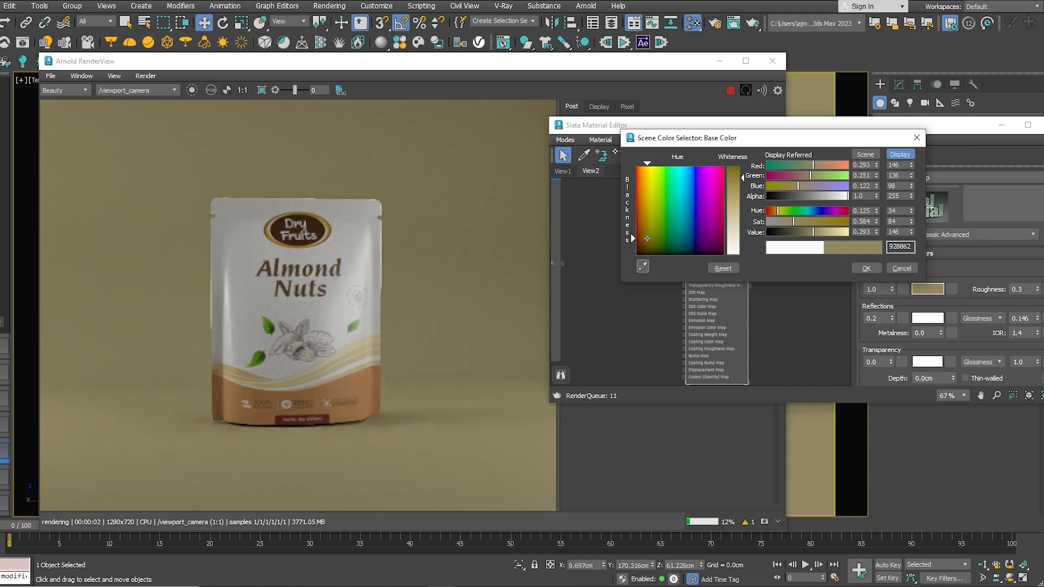
left_click(866, 268)
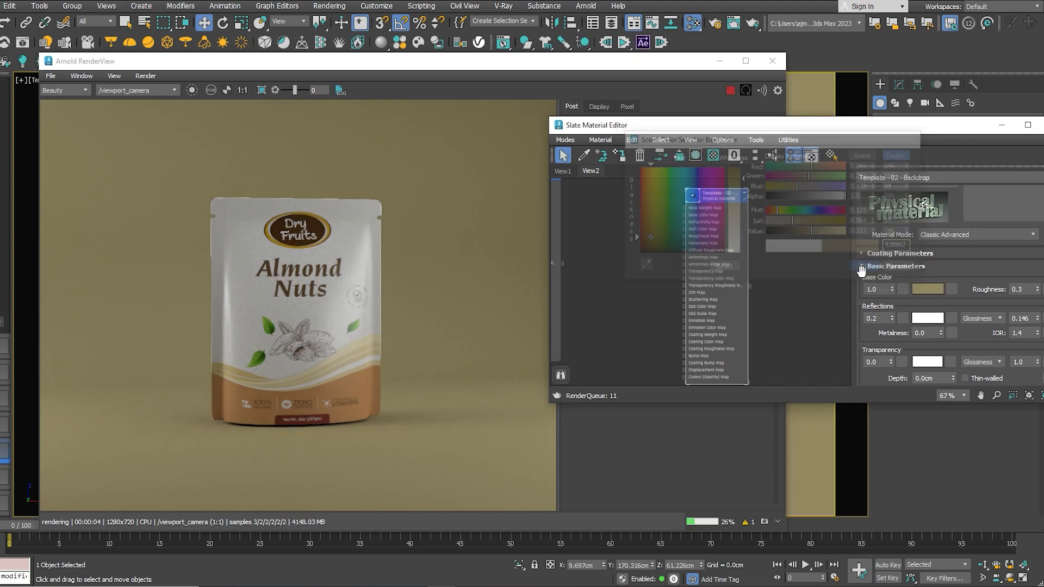
- Lighten the backdrop's base color to a warm pale beige by adjusting its whiteness and blackness, and put the material editor away
left_click(941, 294)
left_click(751, 197)
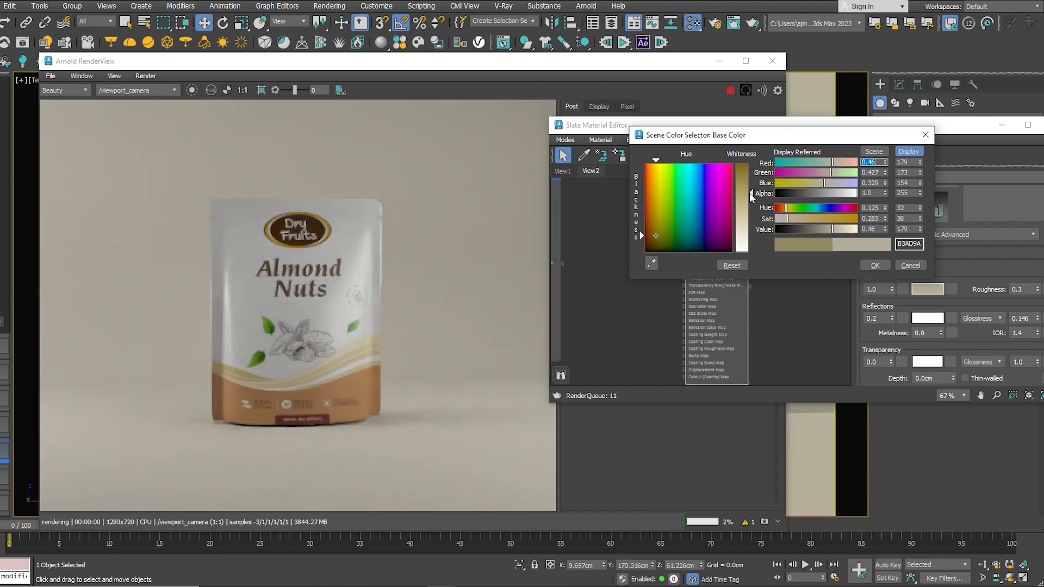
left_click(655, 204)
left_click(864, 264)
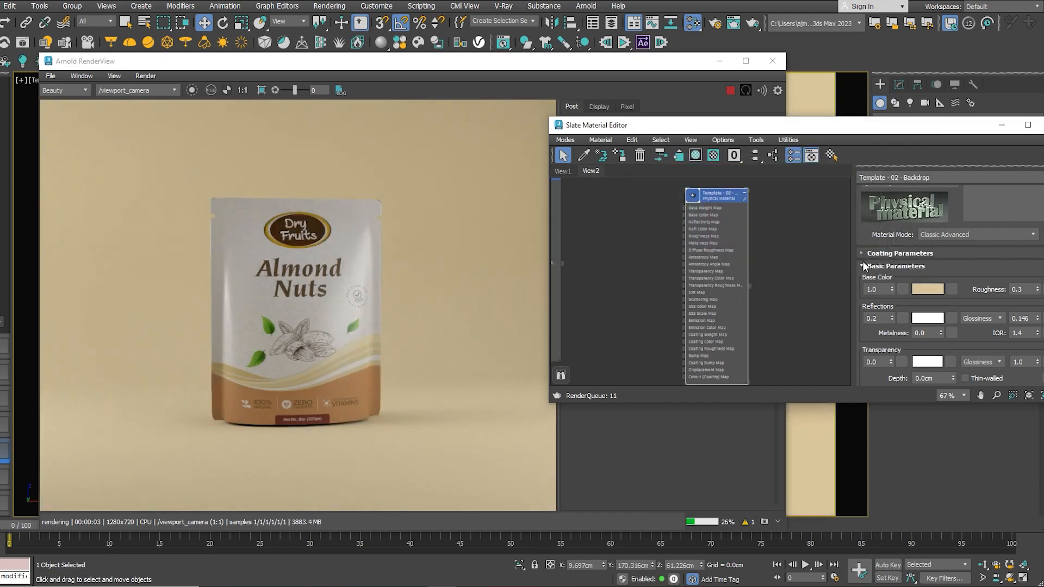
left_click(1001, 126)
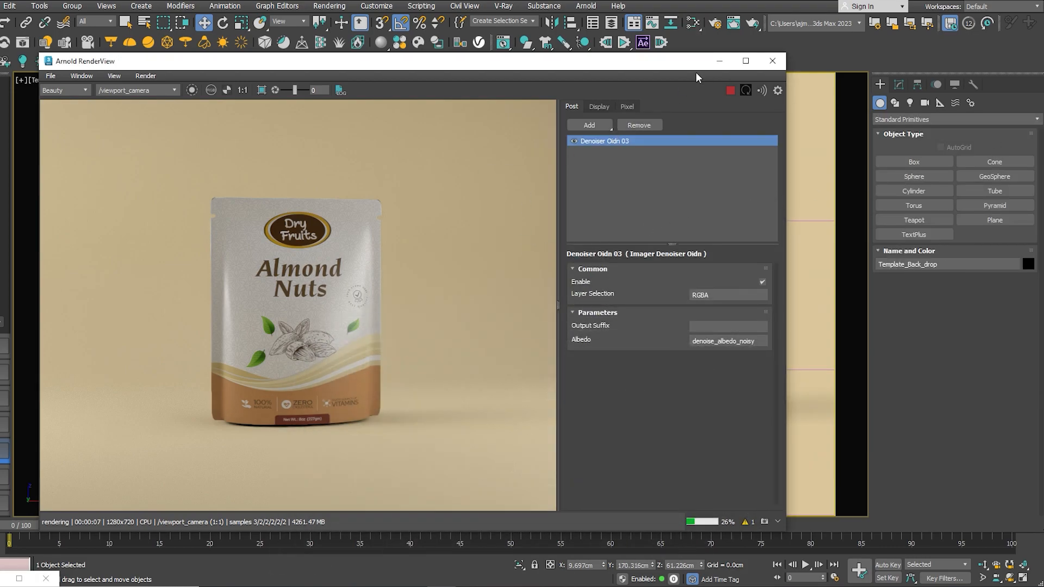
- Lower the pouch in the Left view onto the backdrop floor, to a Z position of about 1.2 cm
left_click(719, 61)
left_click(435, 357)
key("l")
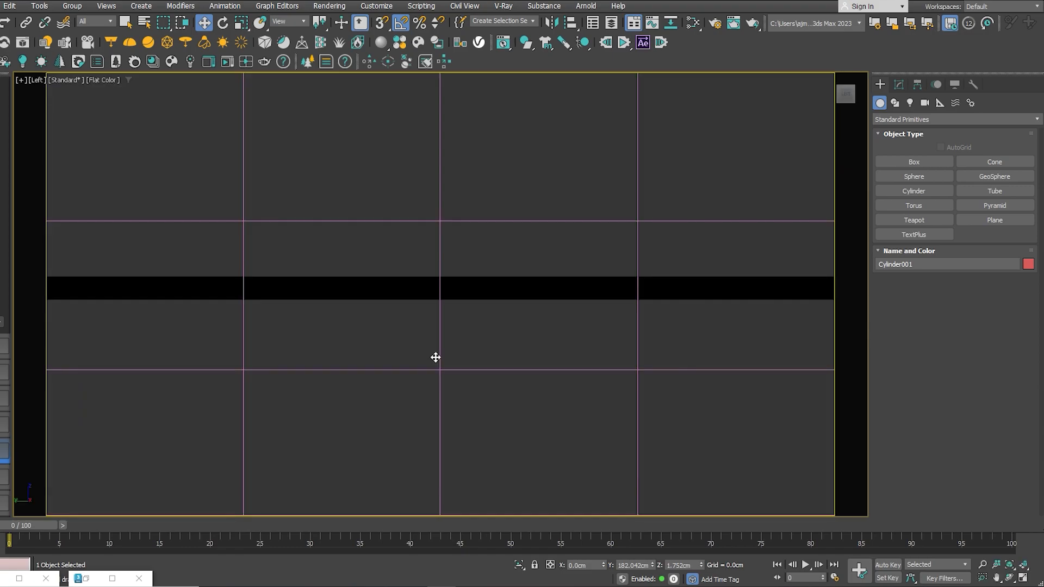
key("z")
scroll(438, 457, "up", 5)
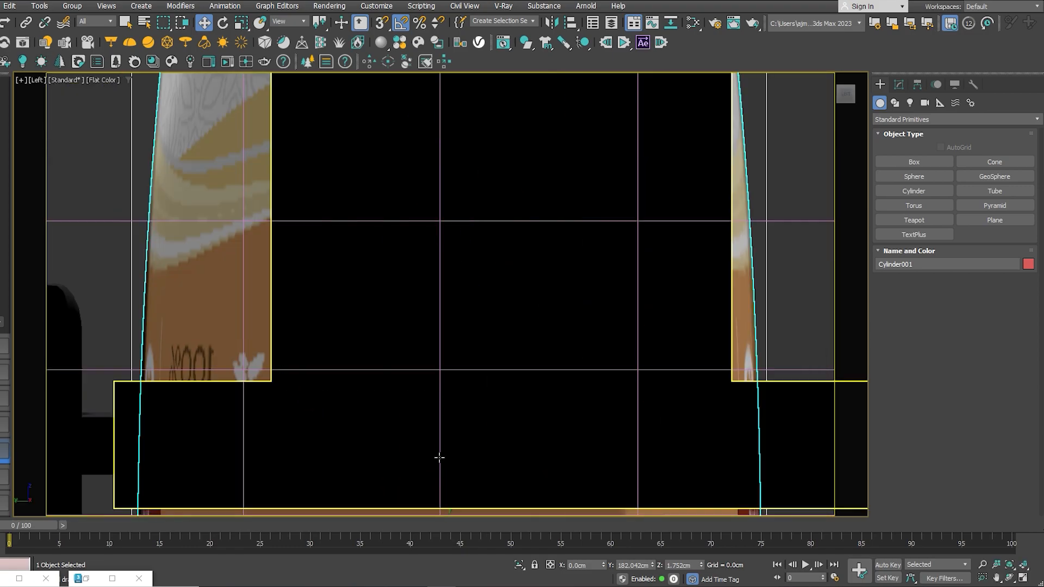
middle_click_drag(439, 456, 460, 268)
scroll(460, 268, "down", 1)
scroll(499, 345, "up", 4)
left_click_drag(410, 214, 415, 290)
key("s")
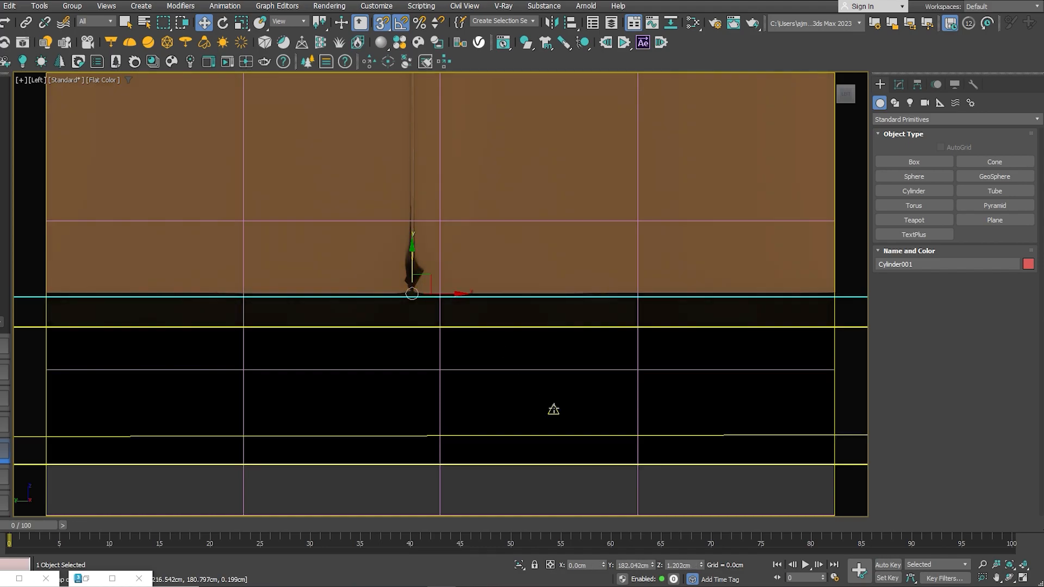
- Return to the close camera view and restart the Arnold render of the repositioned pouch
key("c")
double_click(492, 208)
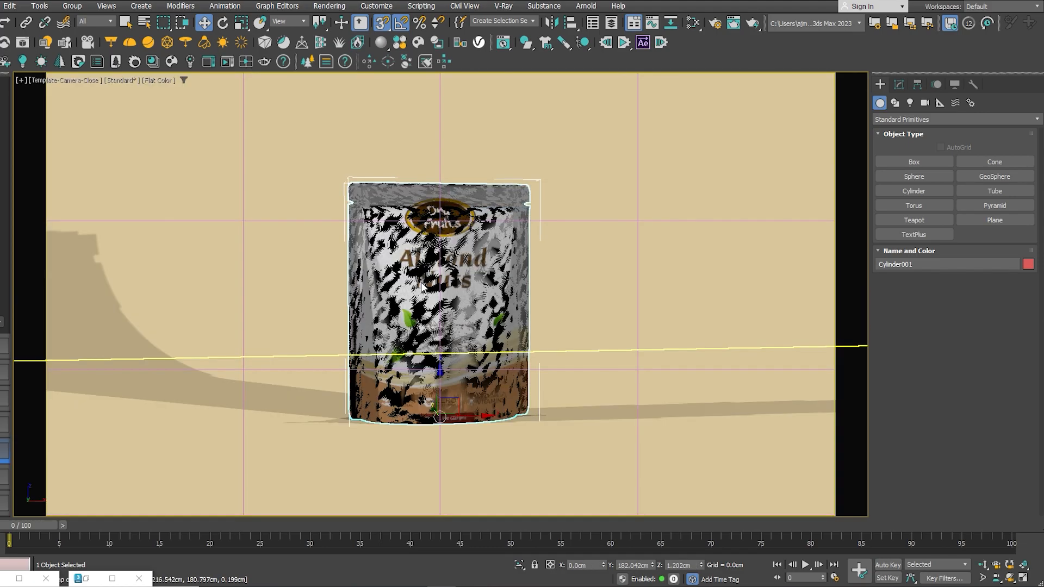
left_click(87, 578)
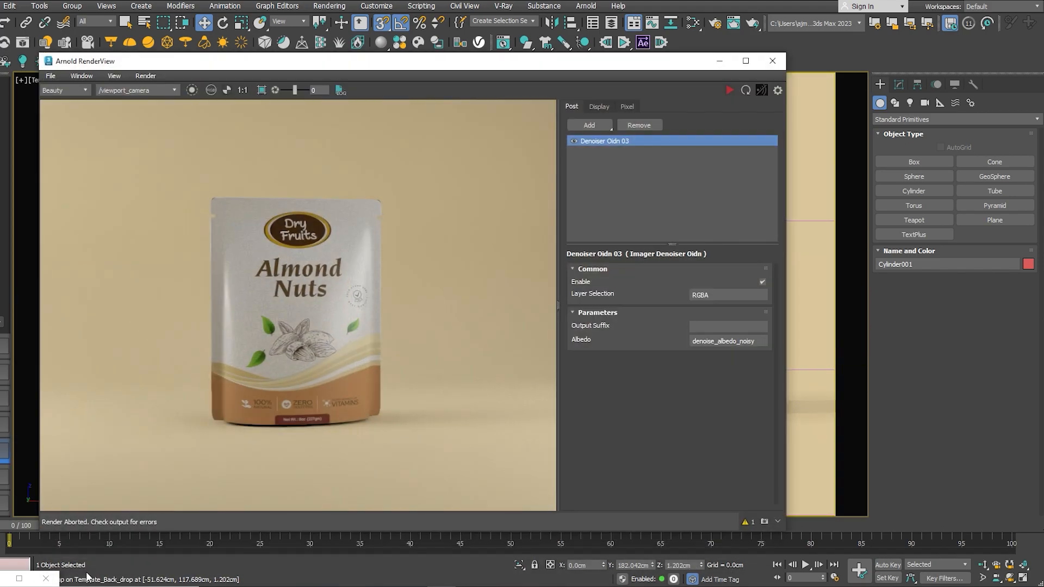
left_click(730, 91)
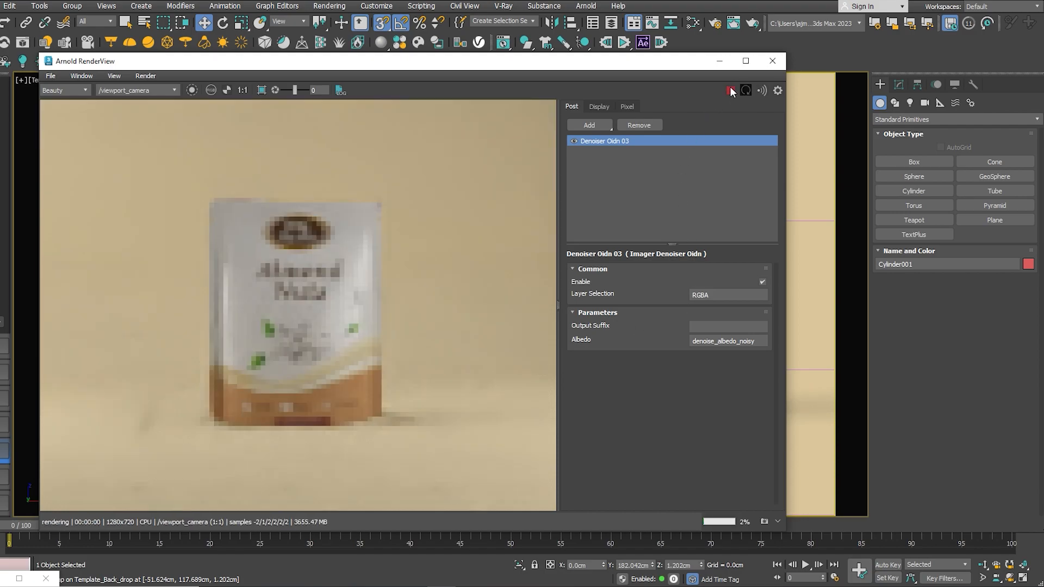